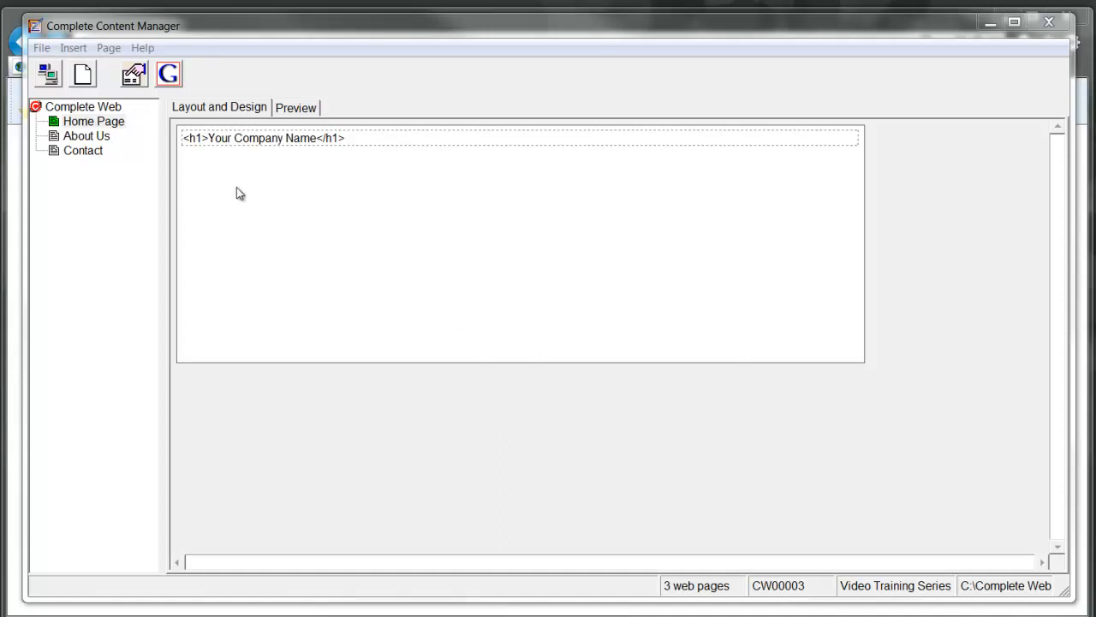
# Insert a one-column table below the company heading on the Home Page and change its zone to an image gallery.
pyautogui.click(73, 48)
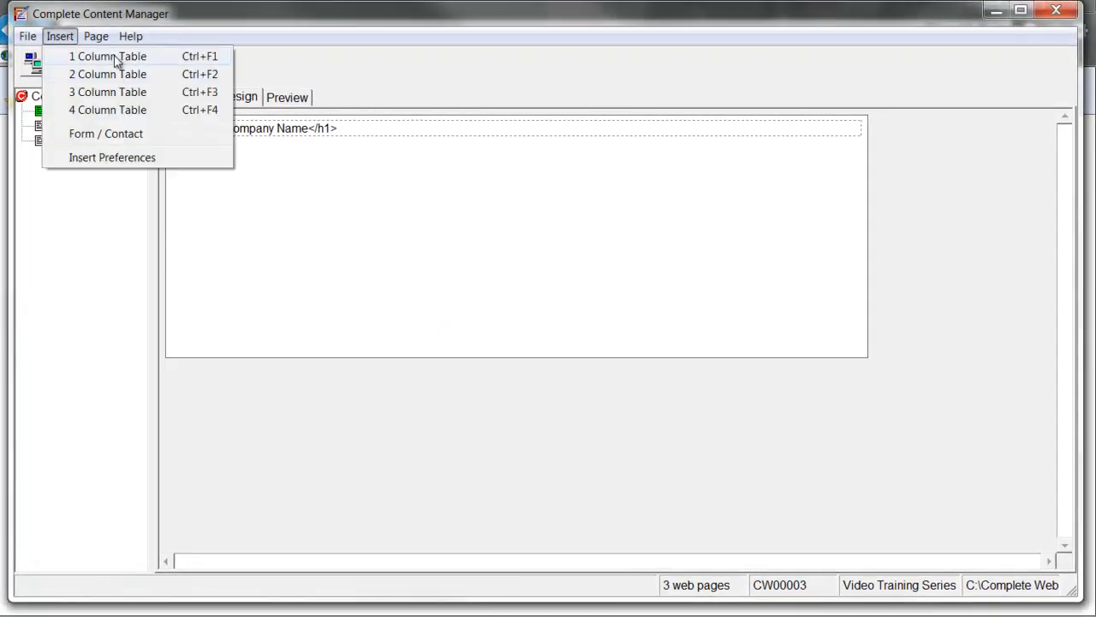
pyautogui.click(116, 58)
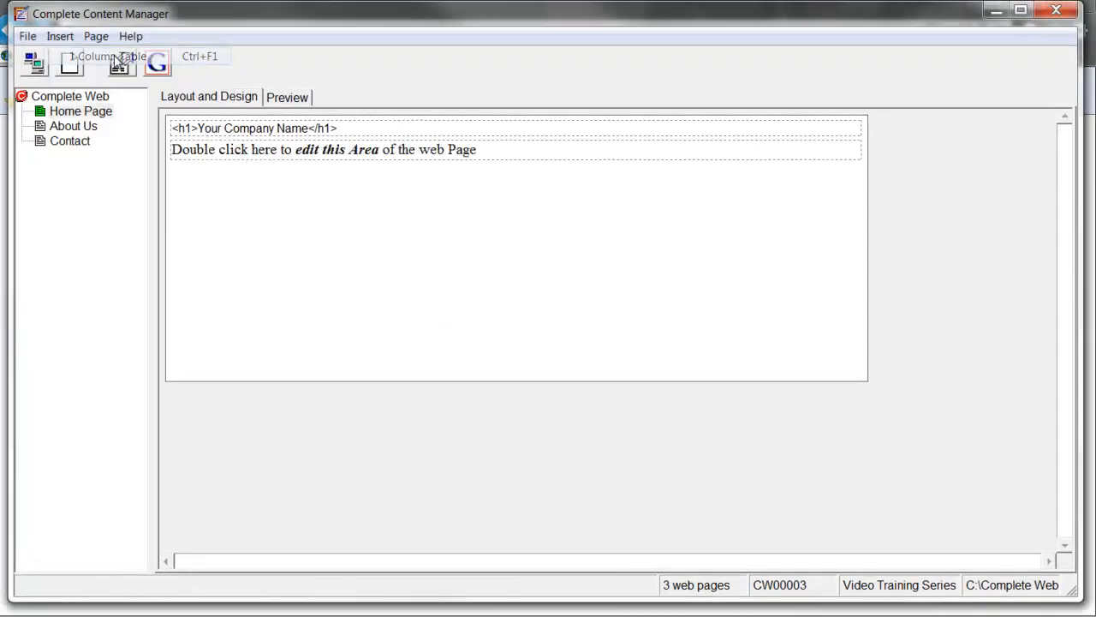
pyautogui.rightClick(323, 154)
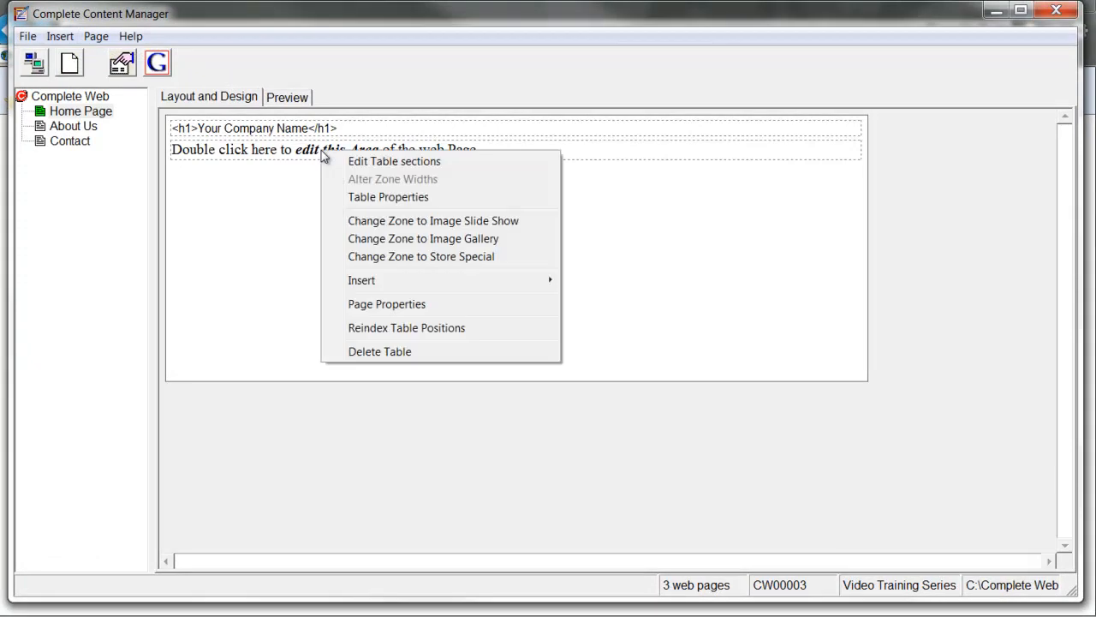
pyautogui.click(421, 242)
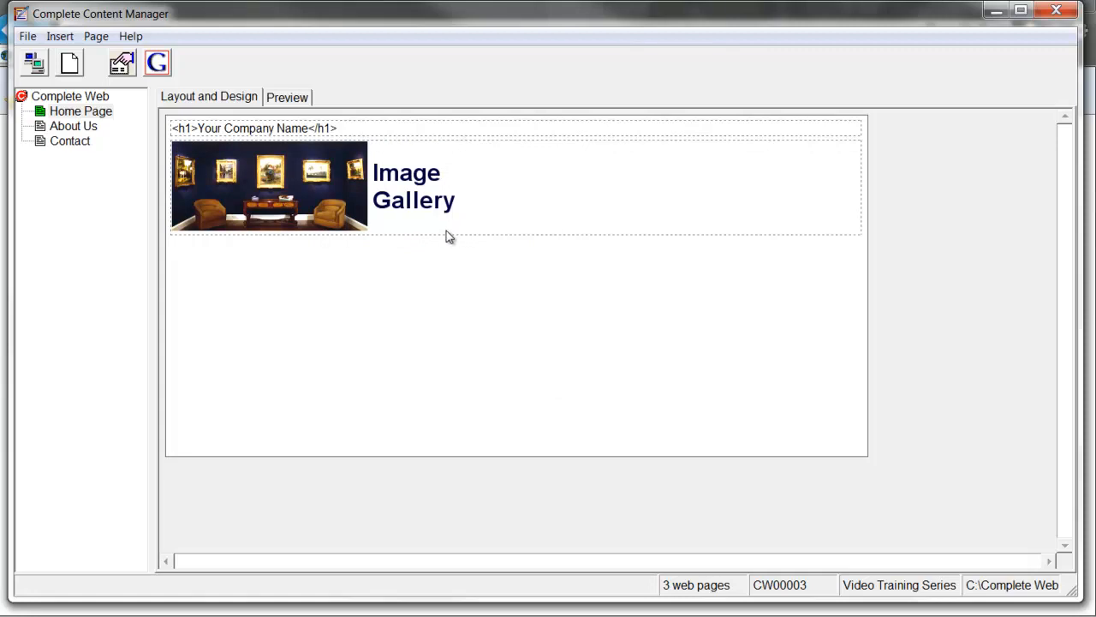
# Open the new image gallery for editing and add the image N Z 088, renamed to N_Z_088_7.jpg.
pyautogui.doubleClick(321, 173)
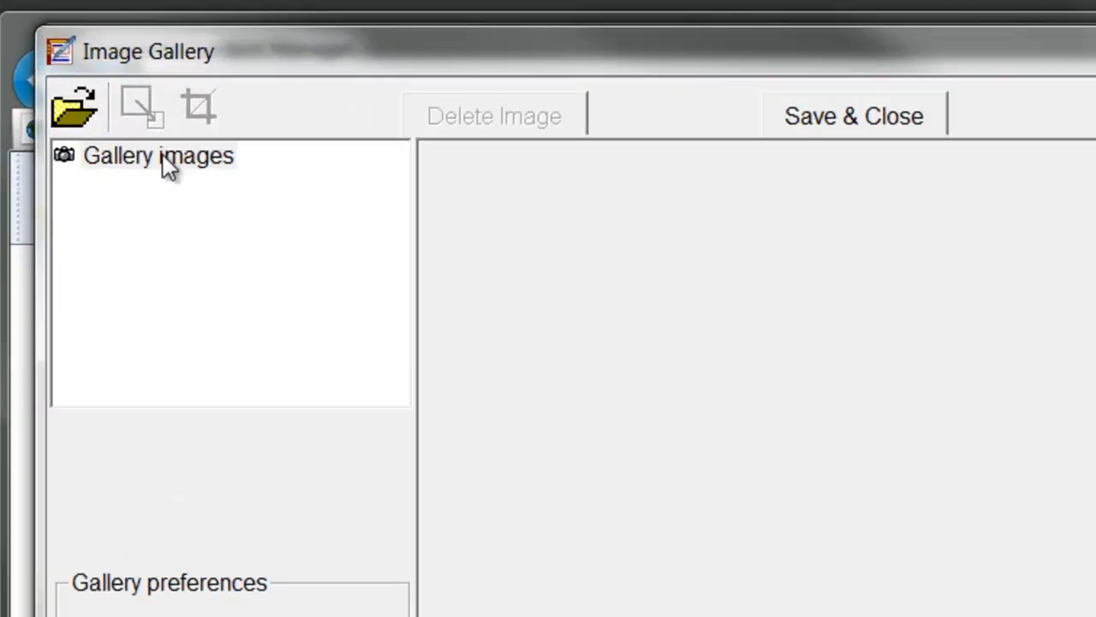
pyautogui.click(53, 72)
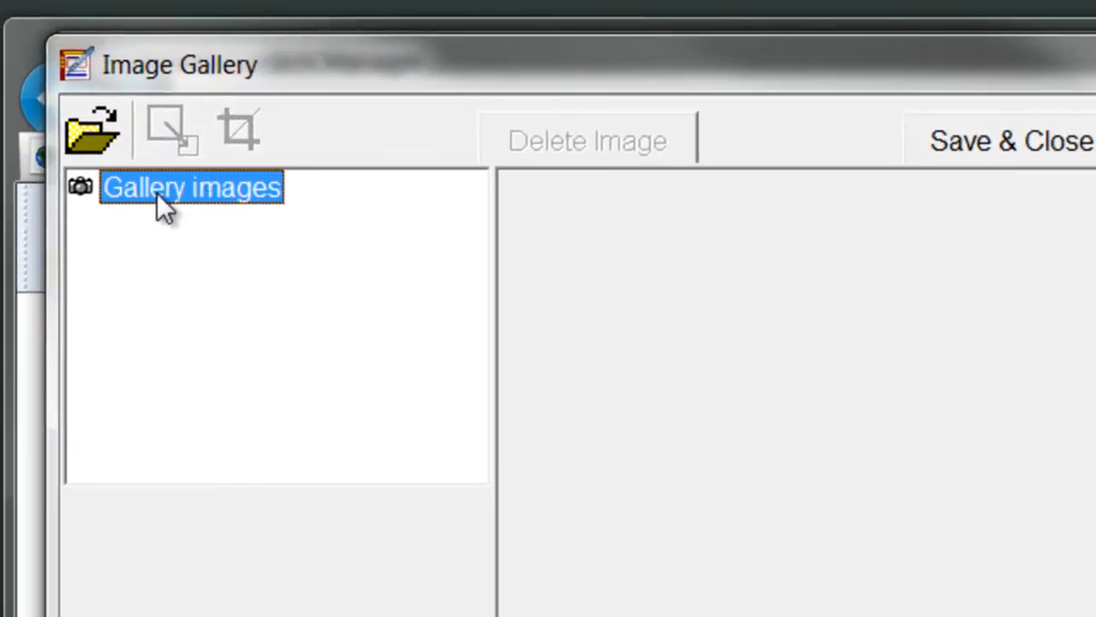
pyautogui.click(90, 134)
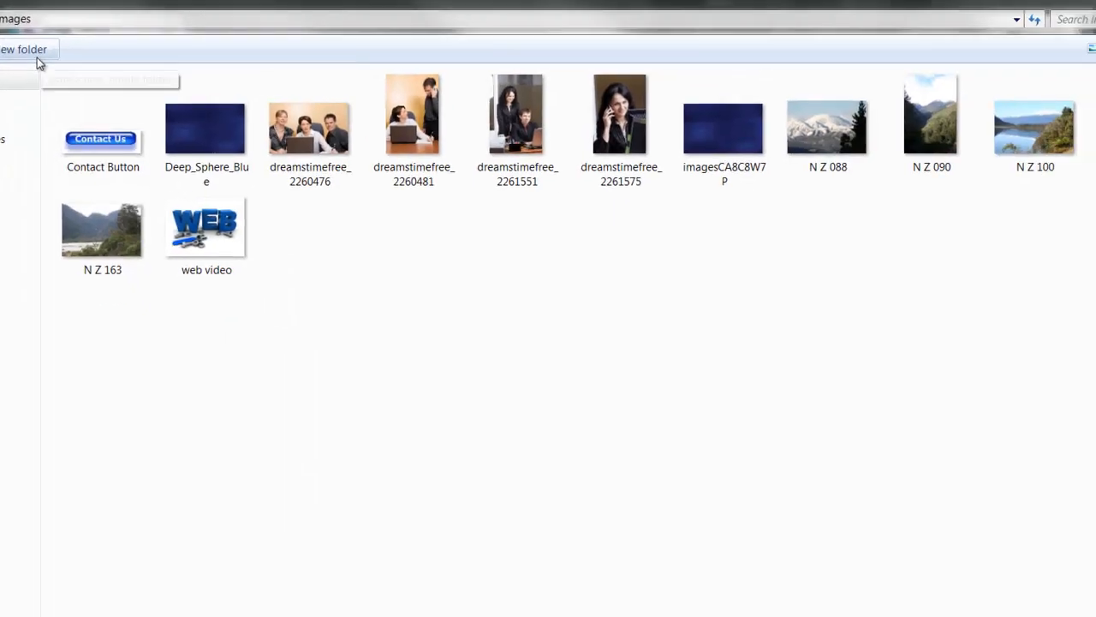
pyautogui.click(837, 141)
pyautogui.doubleClick(838, 141)
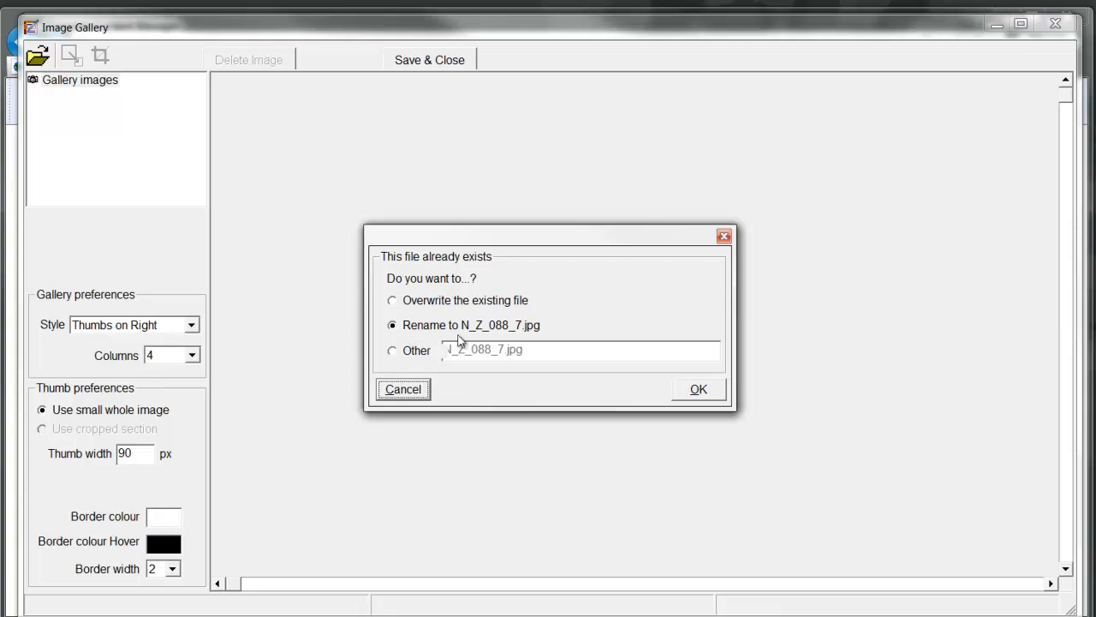
pyautogui.click(699, 391)
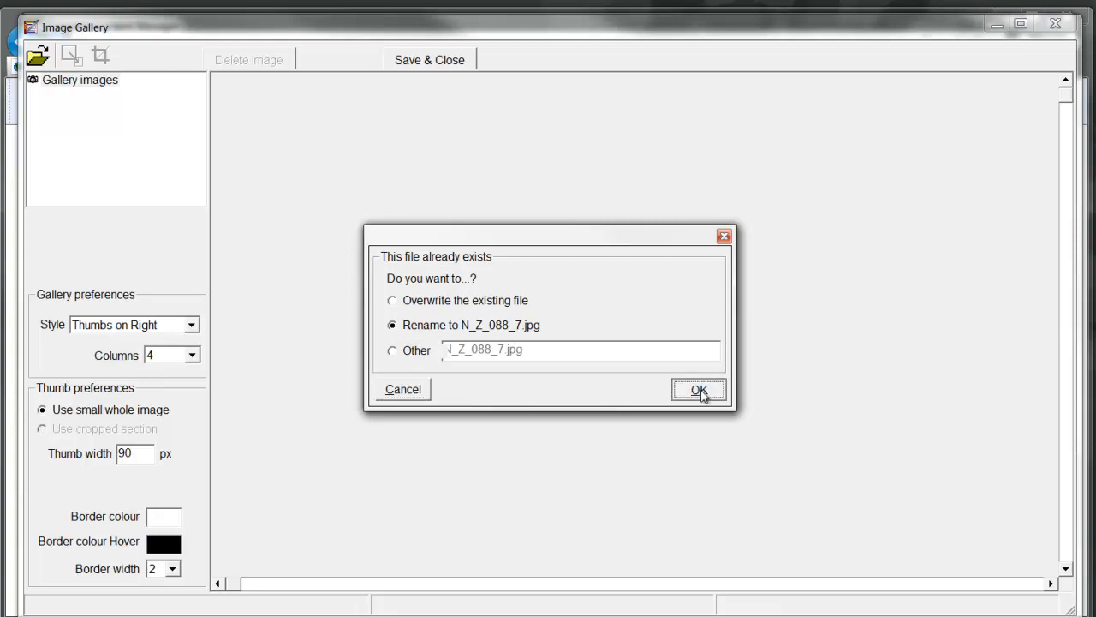
# Add the images N Z 100 and N Z 157 to the gallery, renamed to N_Z_100_4.jpg and N_Z_157_3.jpg.
pyautogui.click(39, 57)
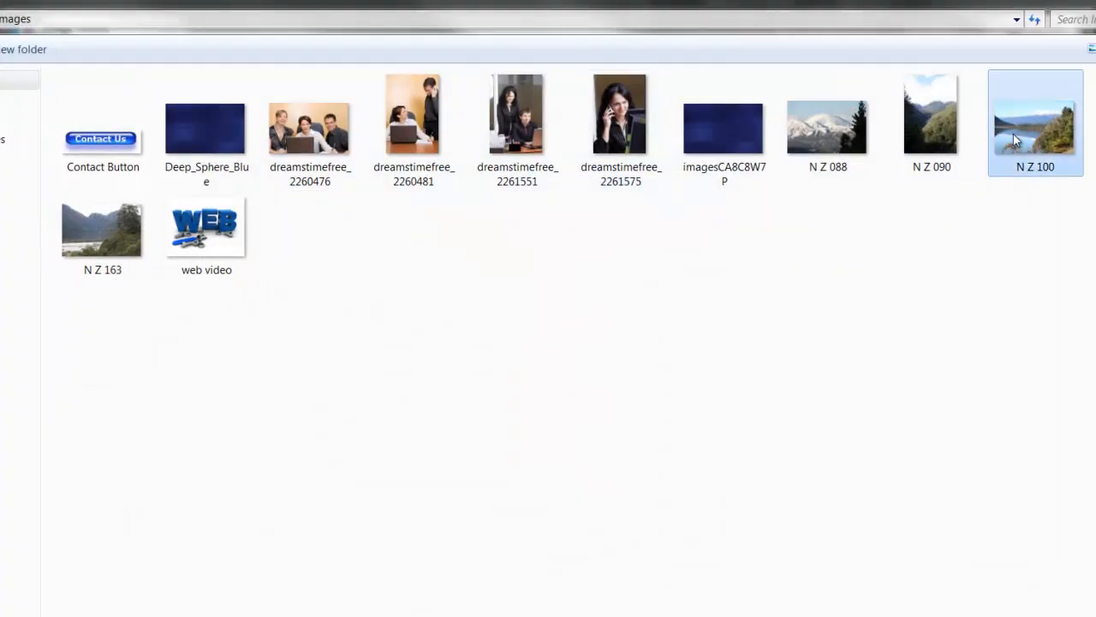
pyautogui.doubleClick(1013, 134)
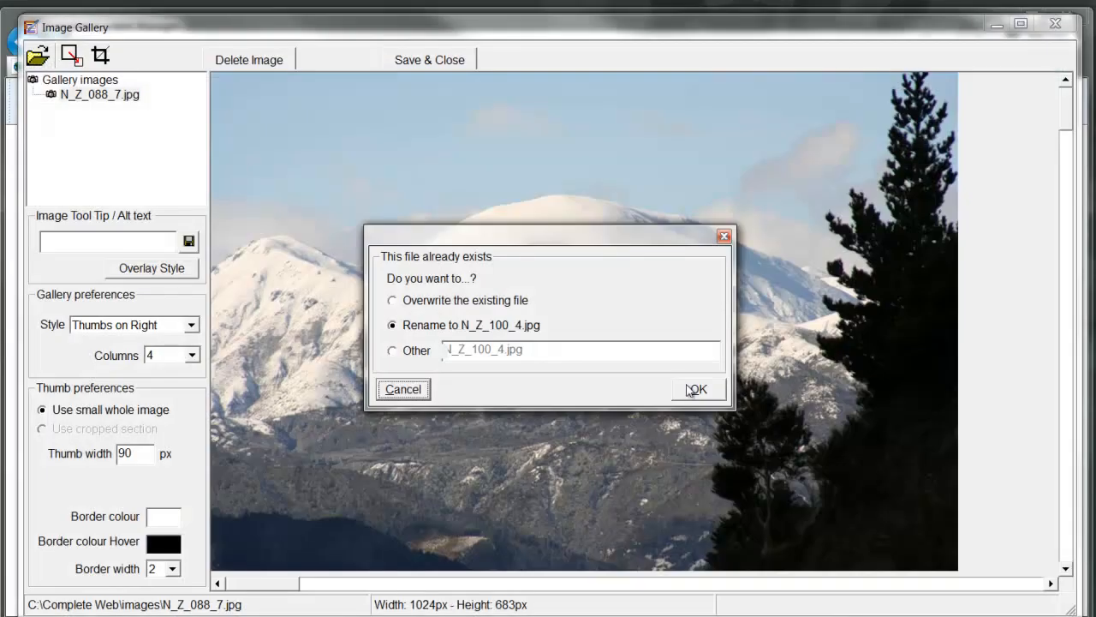
pyautogui.click(690, 390)
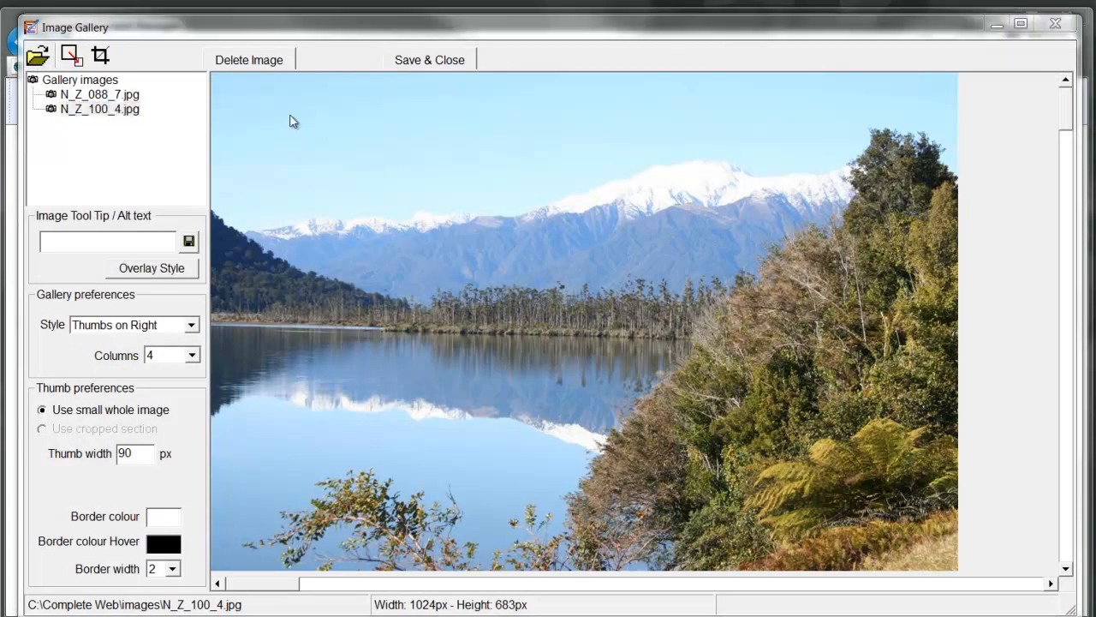
pyautogui.click(38, 56)
pyautogui.doubleClick(1093, 131)
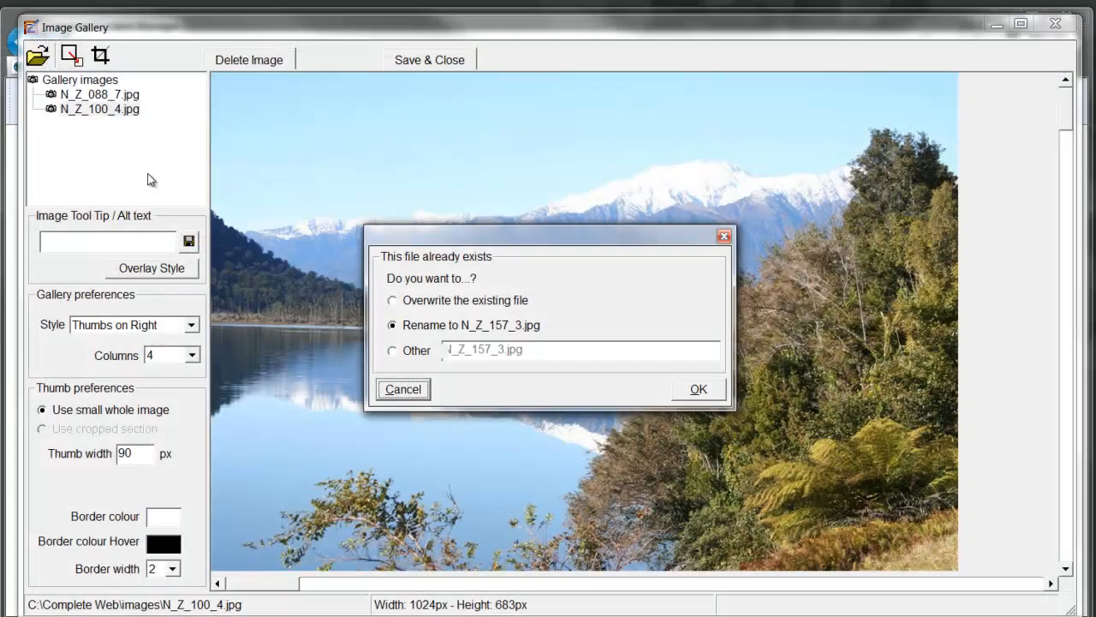
pyautogui.click(698, 391)
# Add the image N Z 163 to the gallery, renamed to N_Z_163_1.jpg.
pyautogui.click(40, 58)
pyautogui.doubleClick(92, 242)
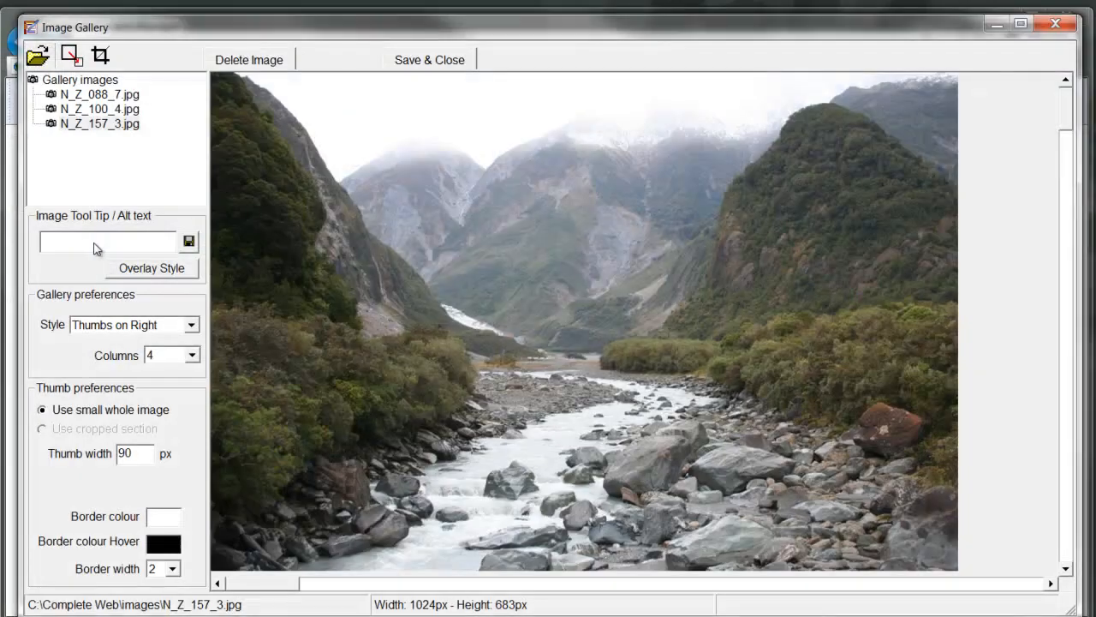
pyautogui.click(695, 390)
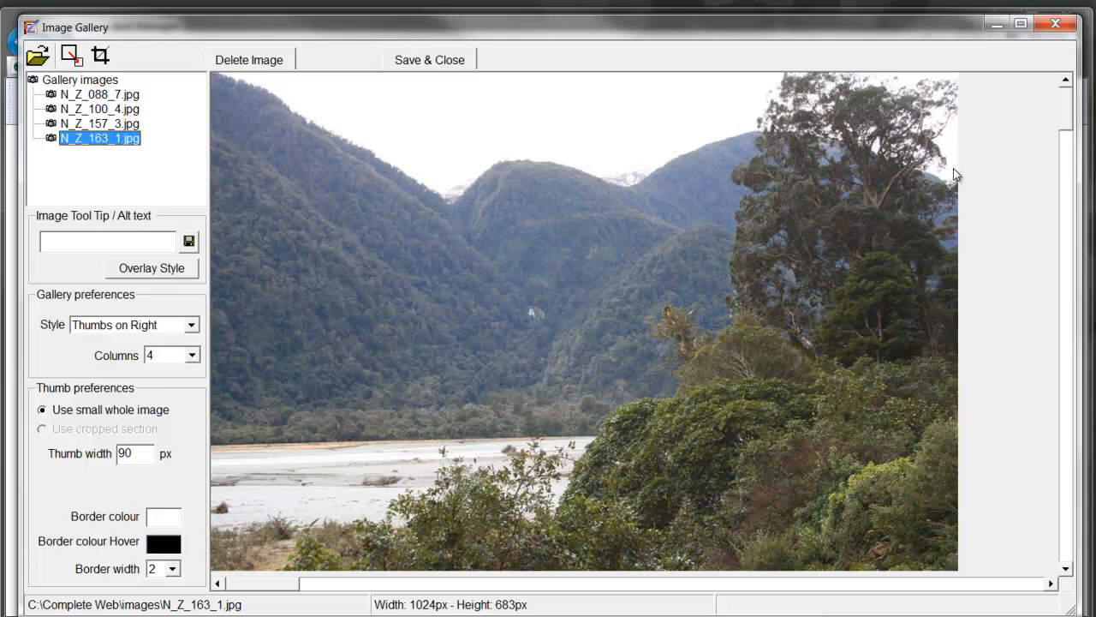
# Add the portrait image N Z 090 to the gallery, renamed to N_Z_090_4.jpg.
pyautogui.click(33, 60)
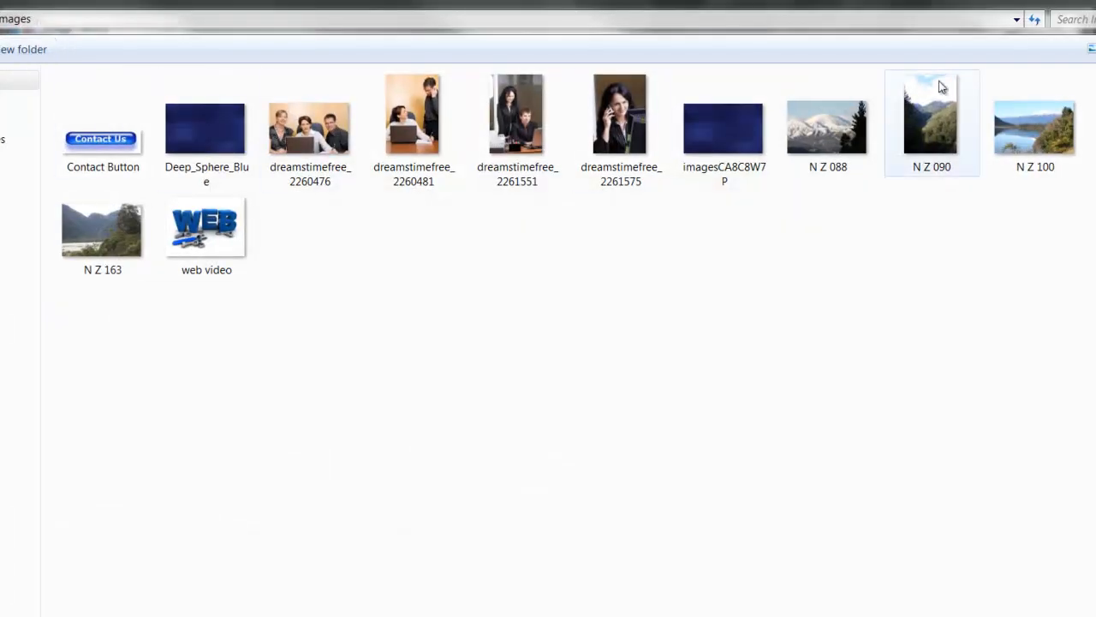
pyautogui.doubleClick(925, 129)
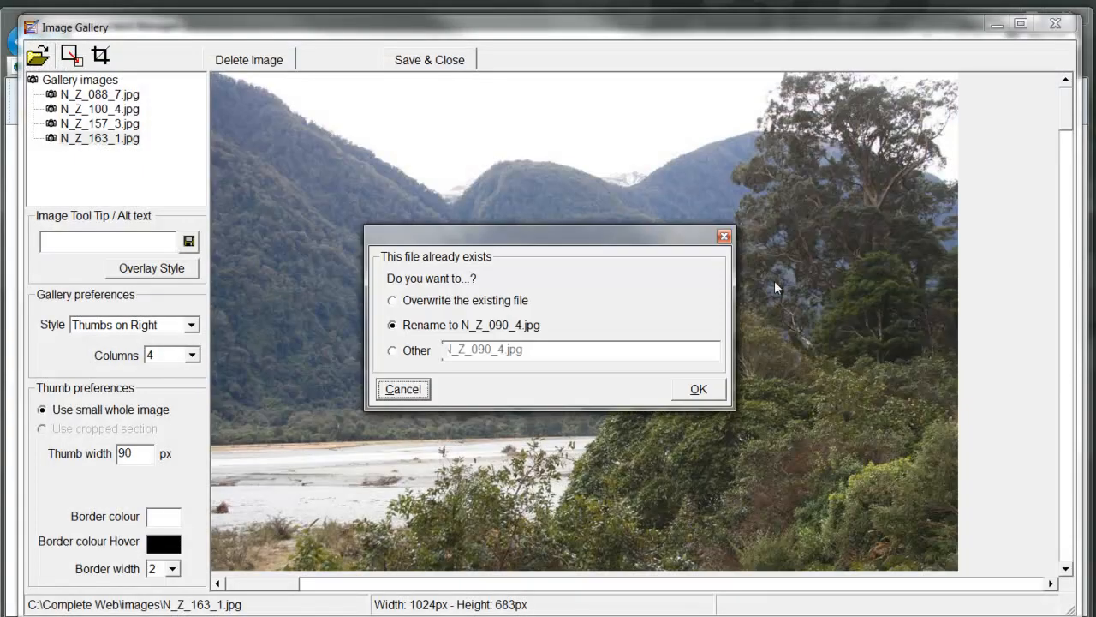
pyautogui.click(699, 390)
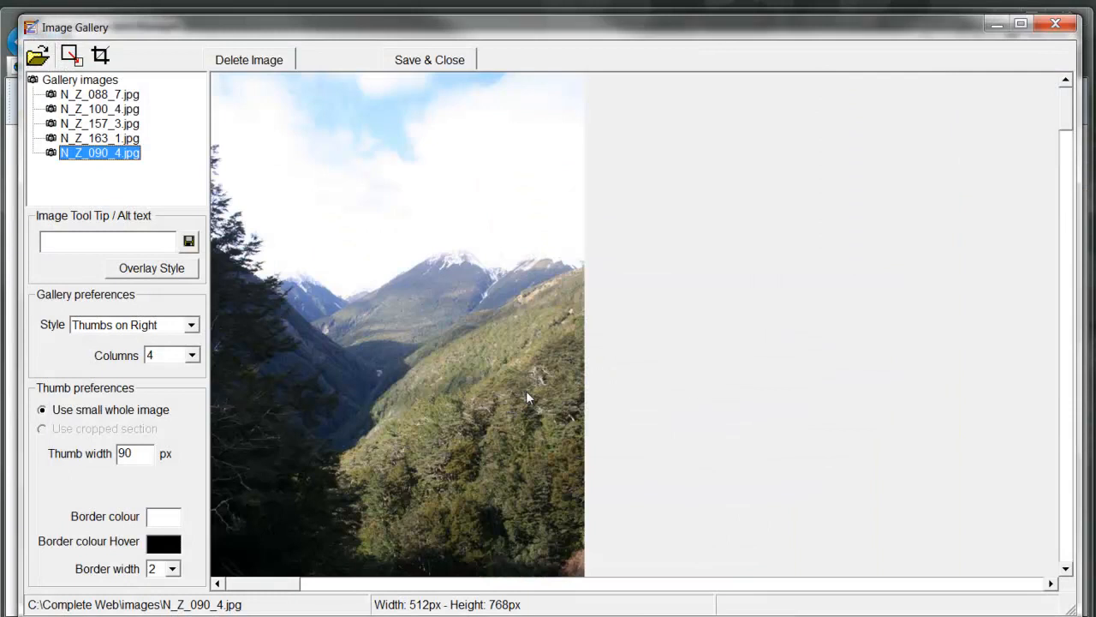
# Delete the portrait image N_Z_090_4.jpg from the gallery.
pyautogui.click(131, 99)
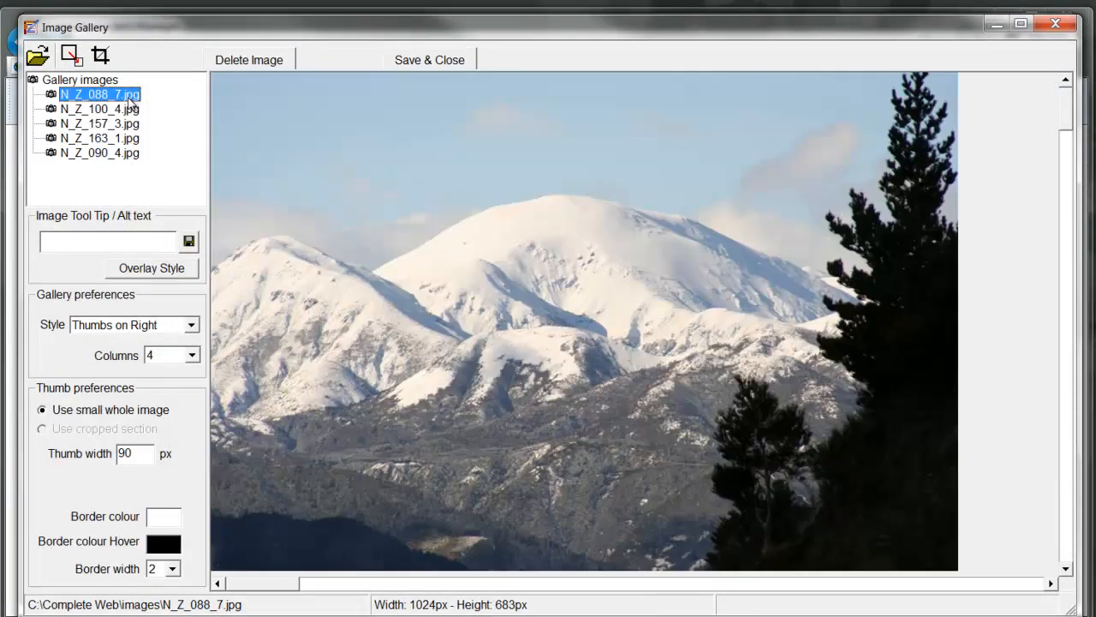
pyautogui.click(128, 153)
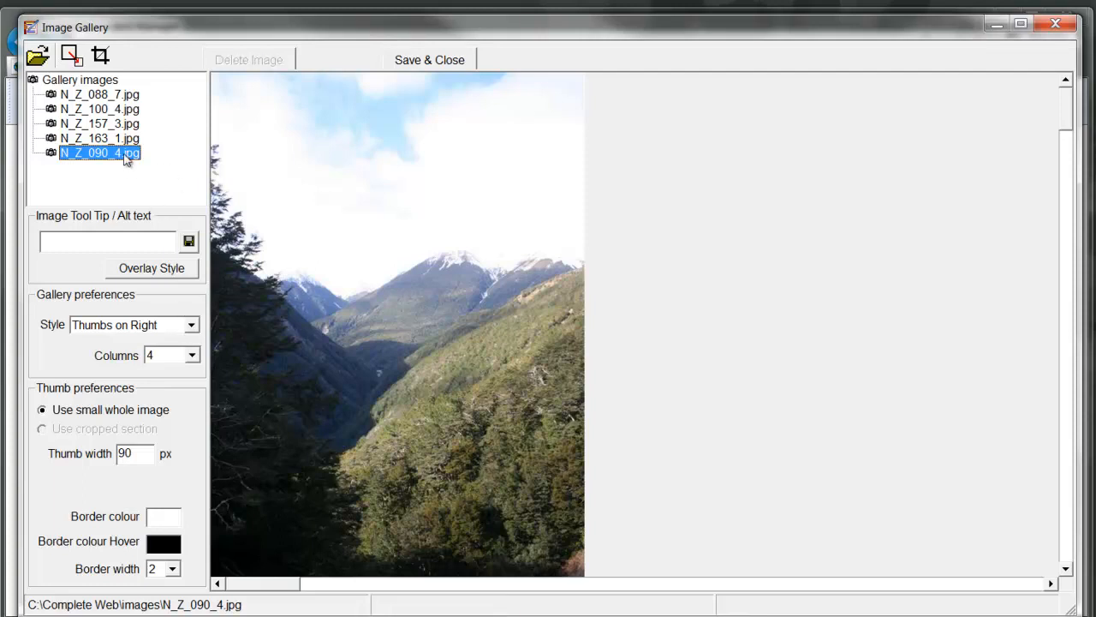
pyautogui.click(257, 62)
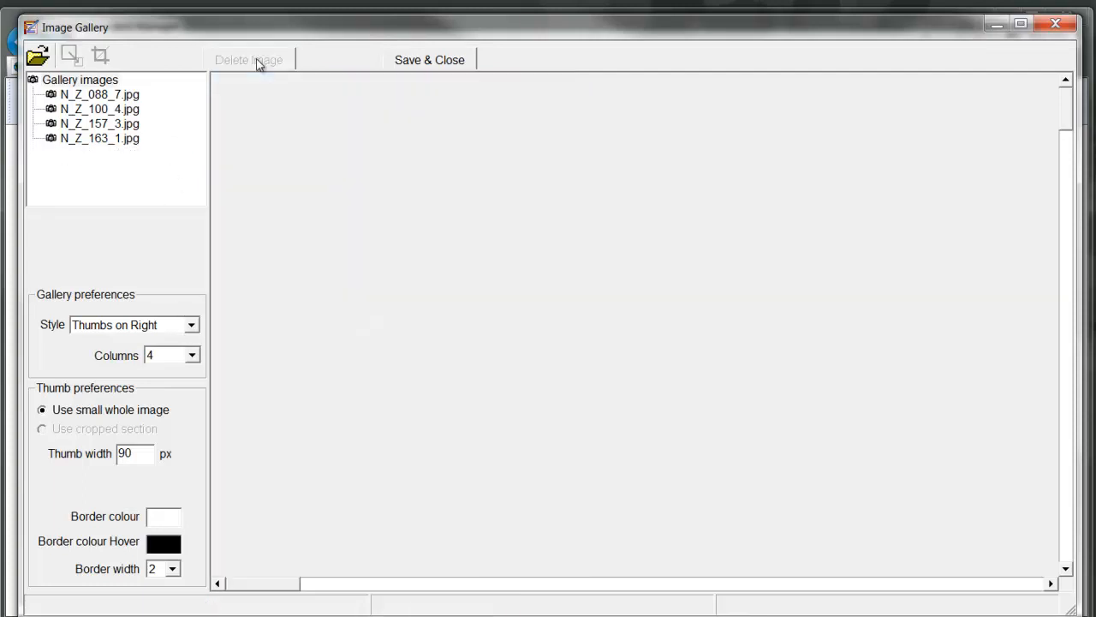
# Select N_Z_088_7.jpg and check its resize settings, leaving them without applying a change.
pyautogui.click(118, 98)
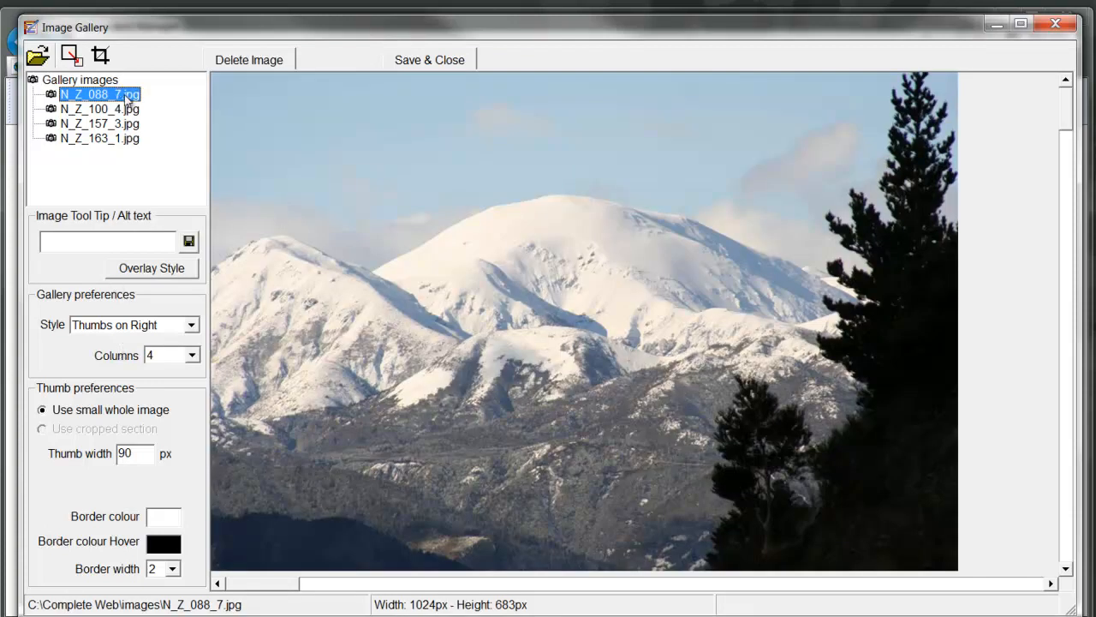
pyautogui.click(70, 56)
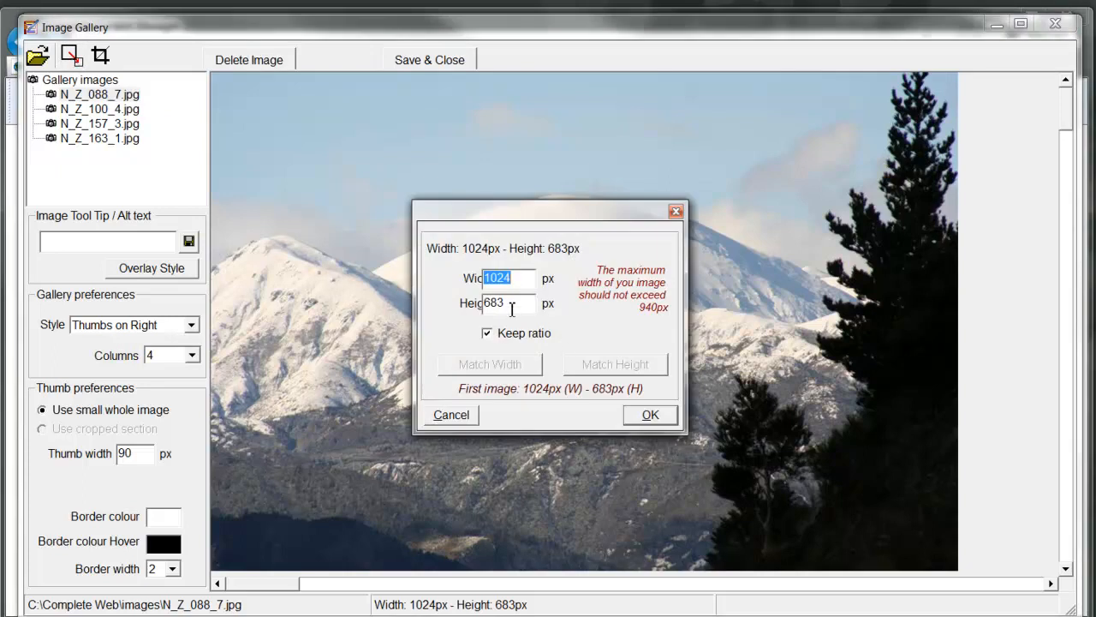
pyautogui.click(450, 414)
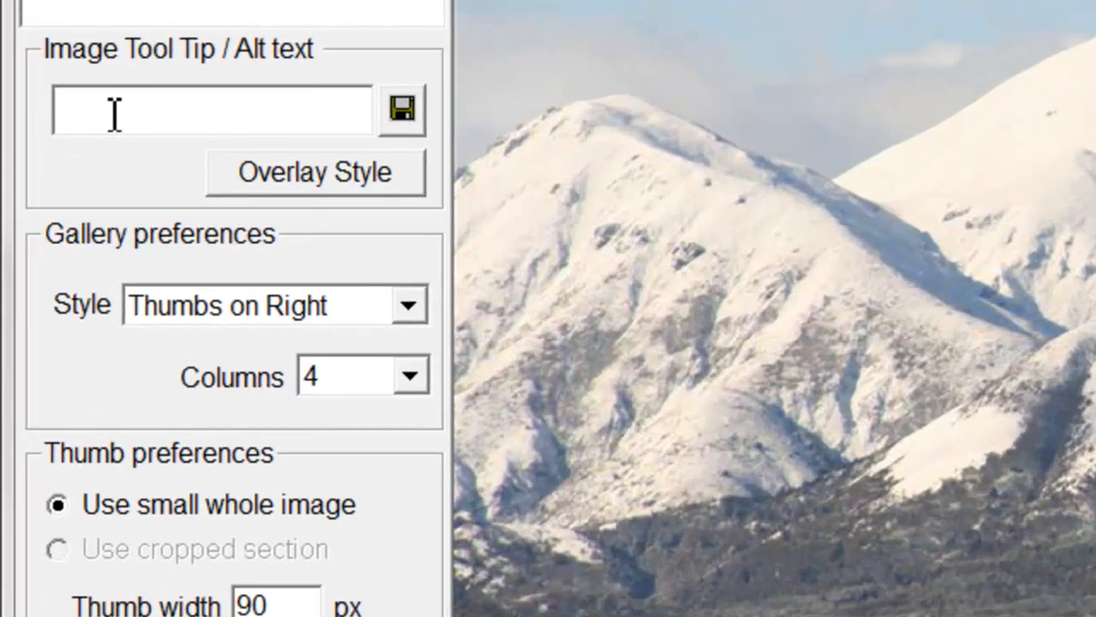
# Enter "New Zealand 1" as the alt text of N_Z_088_7.jpg, copying "New Zealand" for reuse, and save the text.
pyautogui.write('New Z')
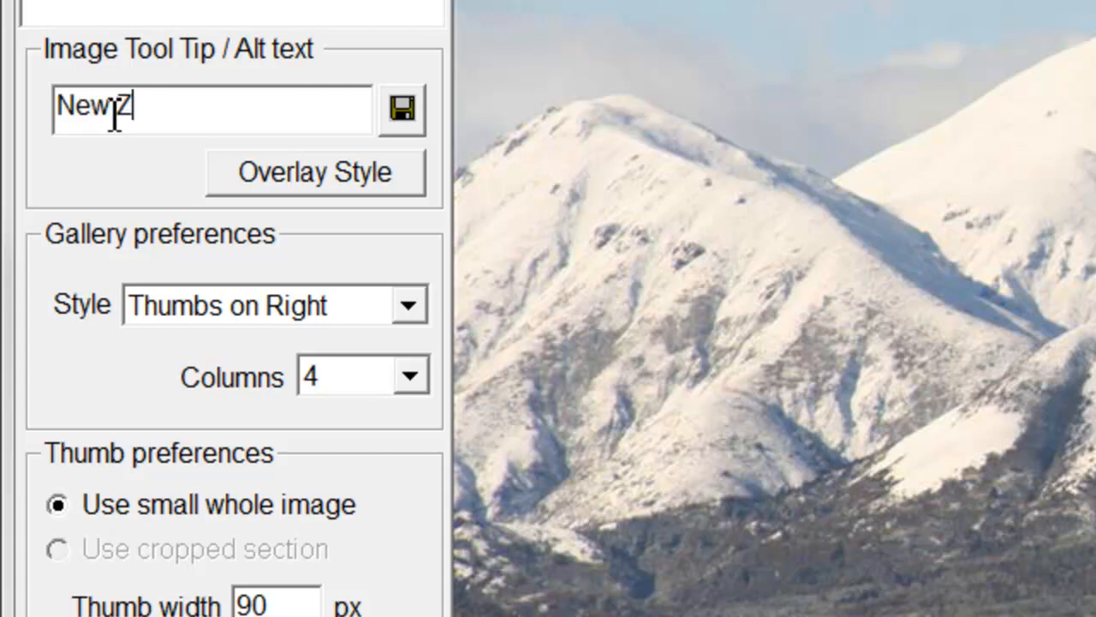
pyautogui.write('ealan')
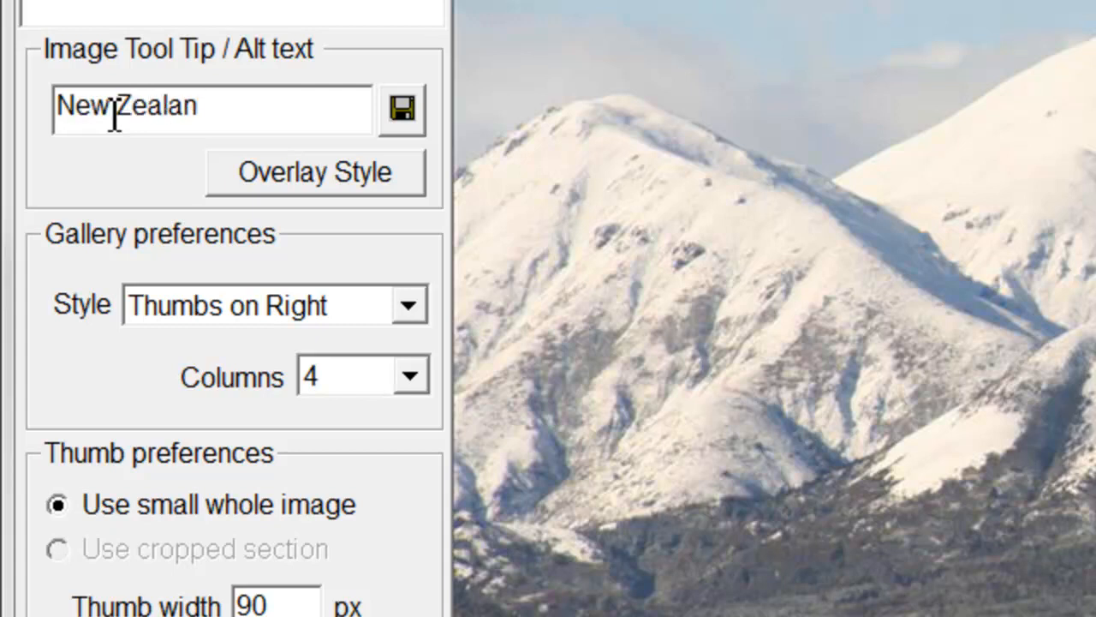
pyautogui.write('d')
pyautogui.hotkey('ctrl', 'a')
pyautogui.hotkey('ctrl', 'c')
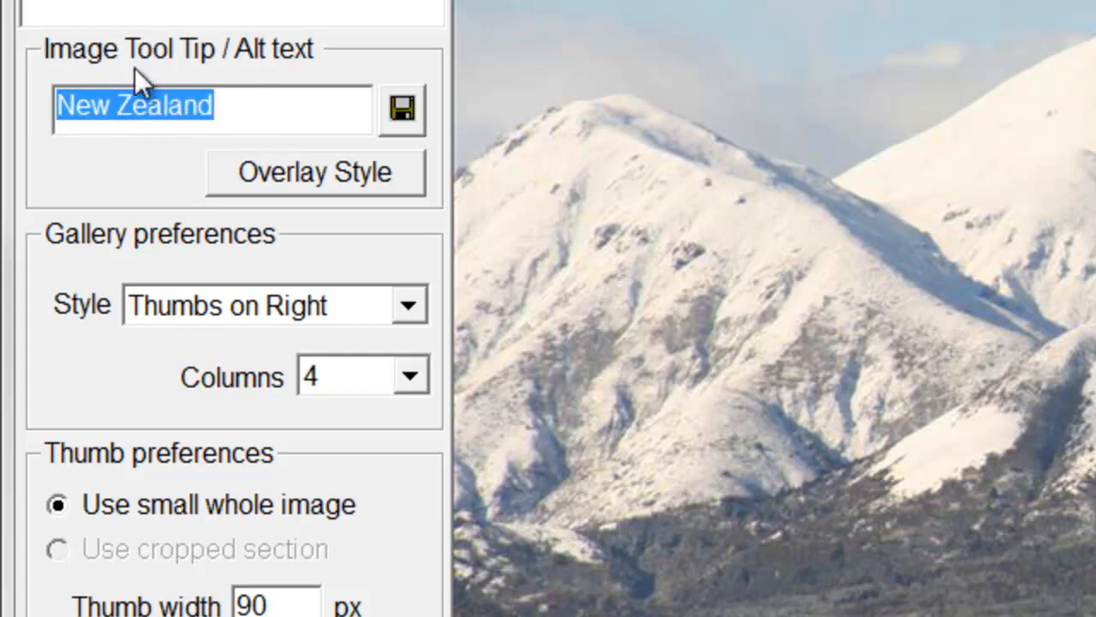
pyautogui.click(248, 106)
pyautogui.write('1')
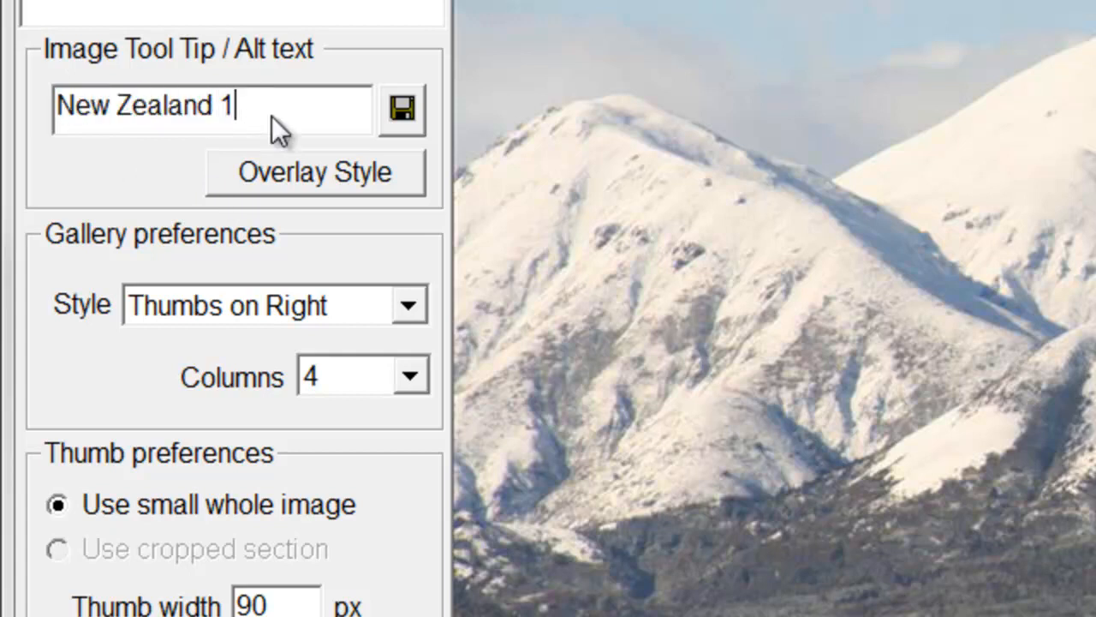
pyautogui.click(402, 102)
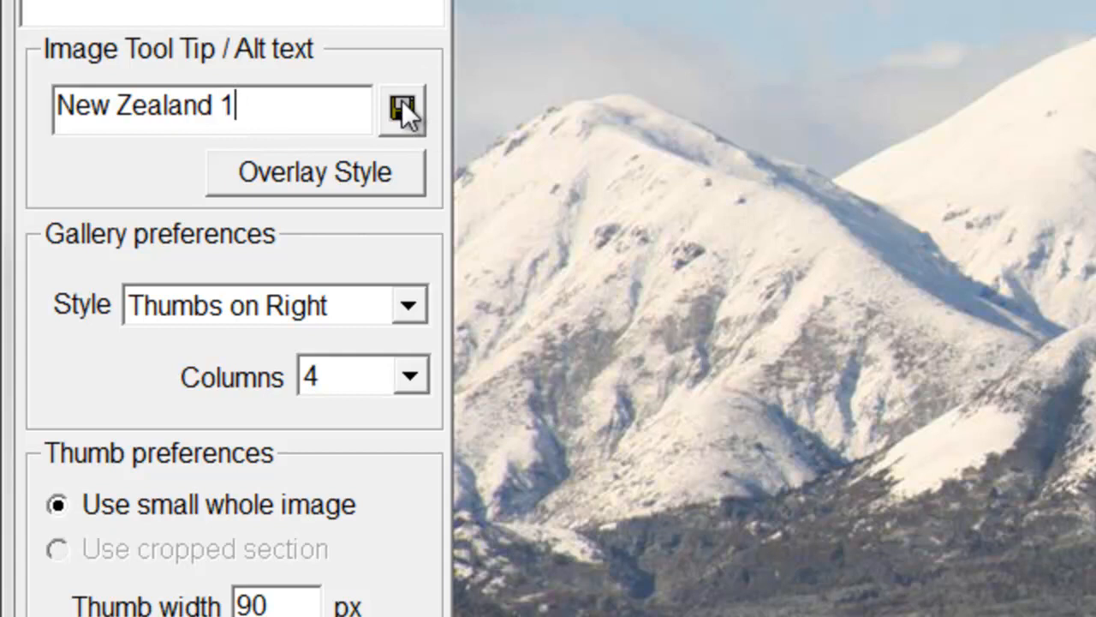
# Style the image text overlay with font size 14, 75% opacity and Center alignment, and accept the settings.
pyautogui.click(347, 174)
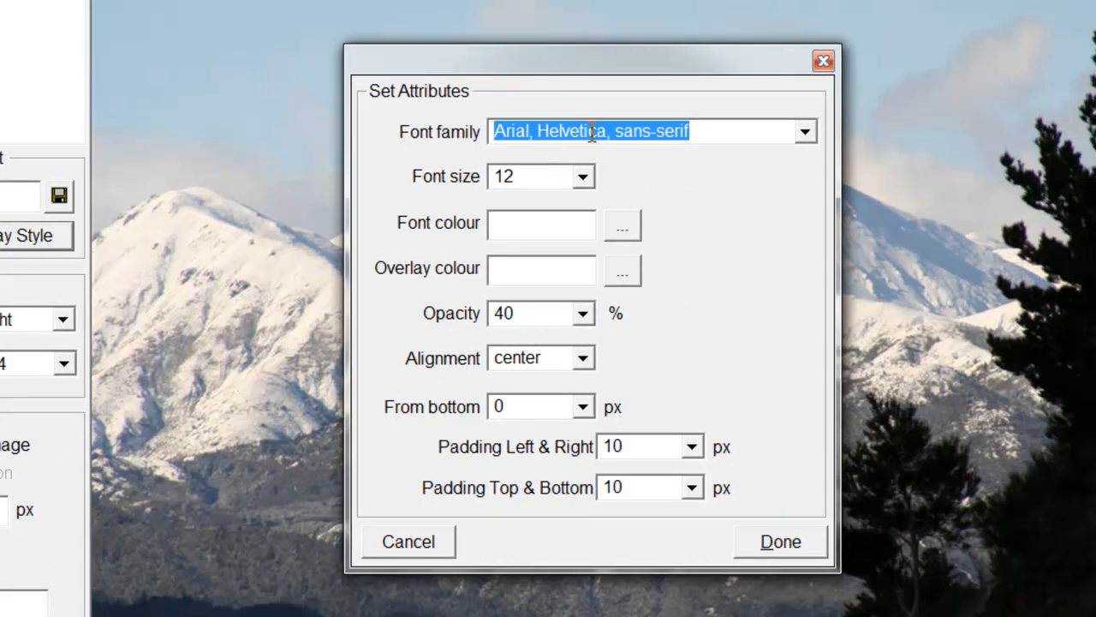
pyautogui.click(585, 175)
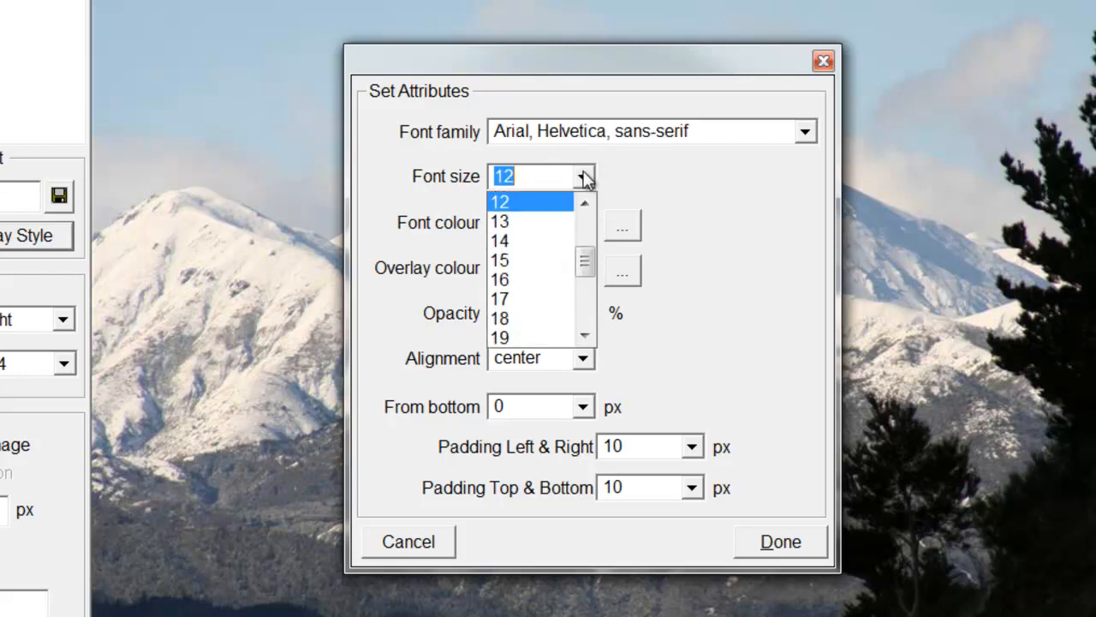
pyautogui.click(525, 241)
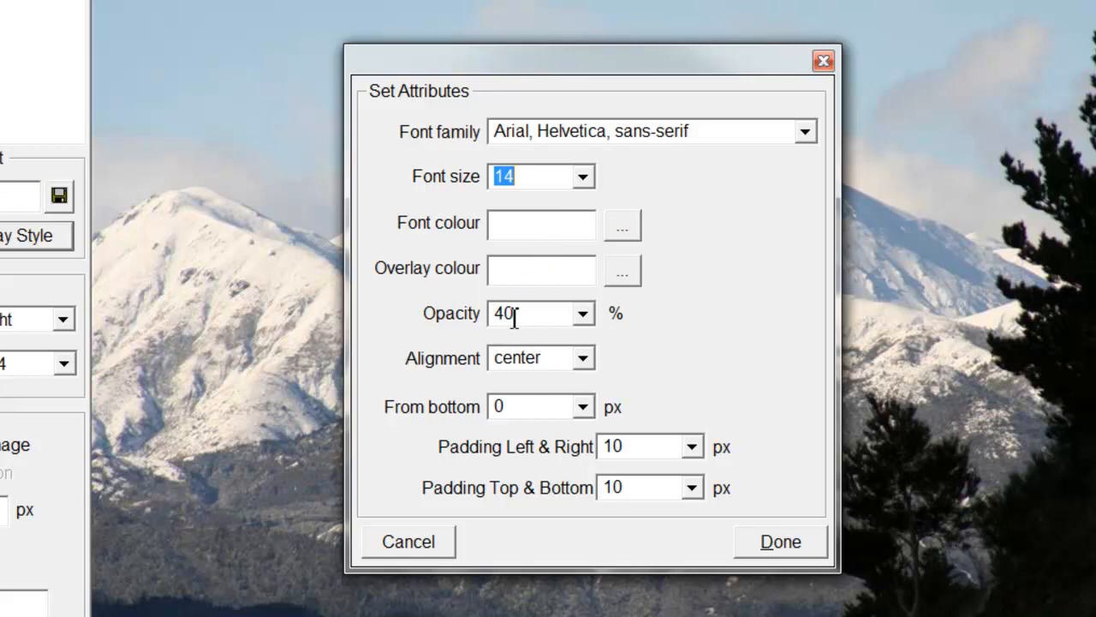
pyautogui.click(583, 315)
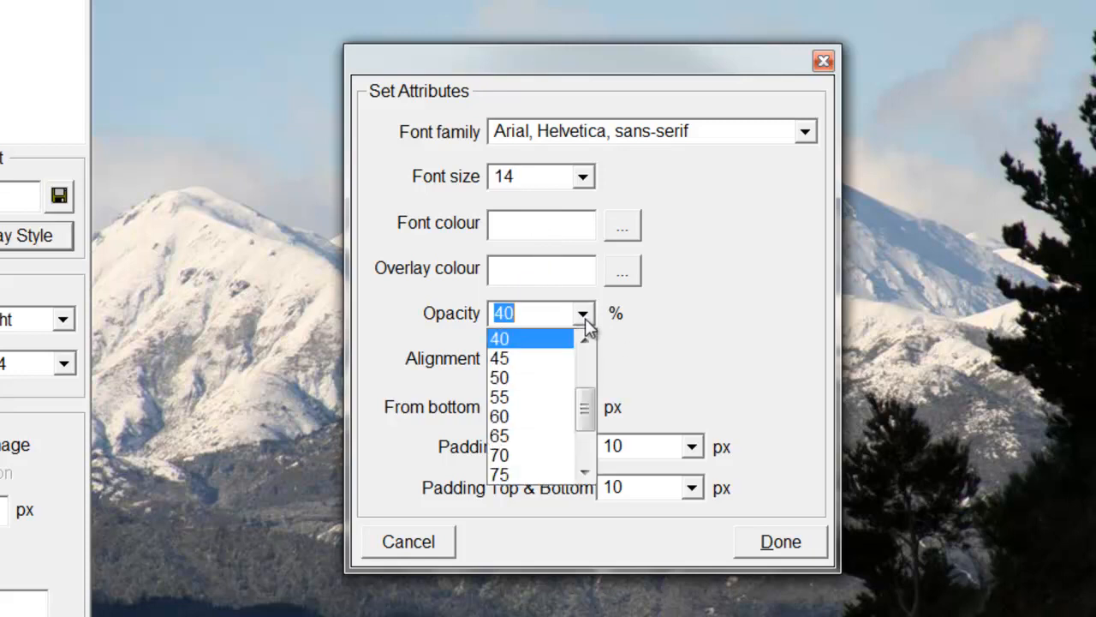
pyautogui.click(527, 475)
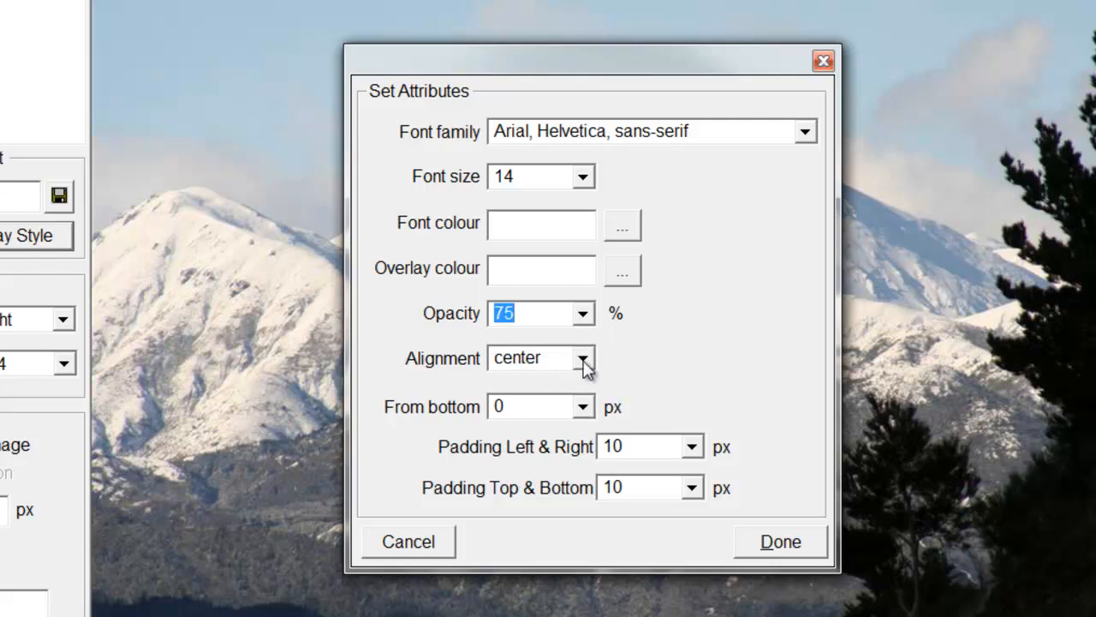
pyautogui.click(585, 359)
pyautogui.click(585, 360)
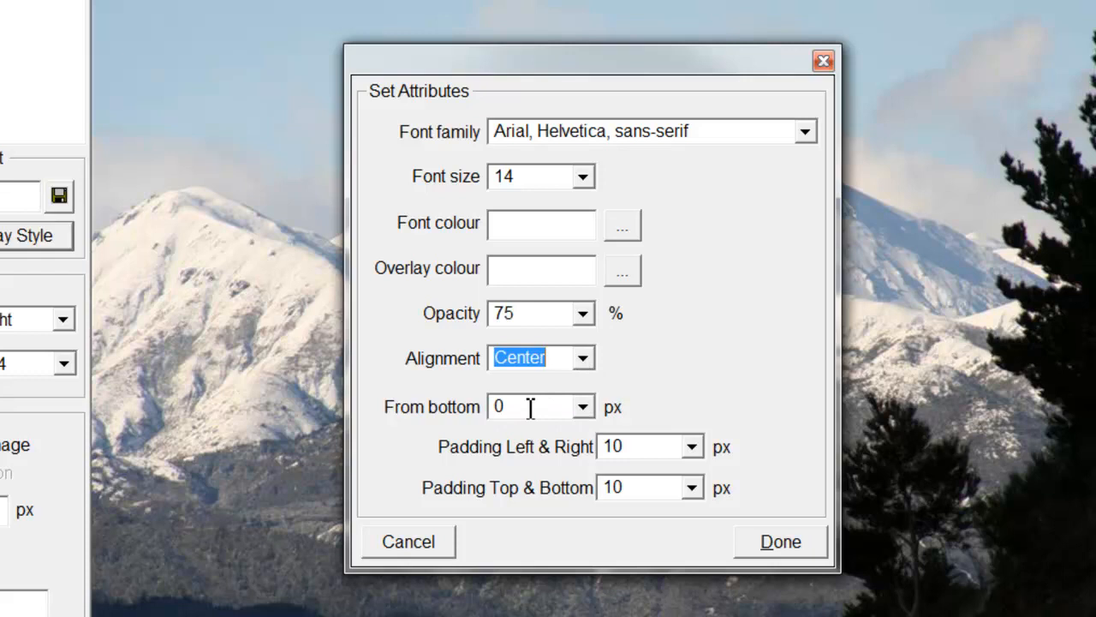
pyautogui.click(781, 542)
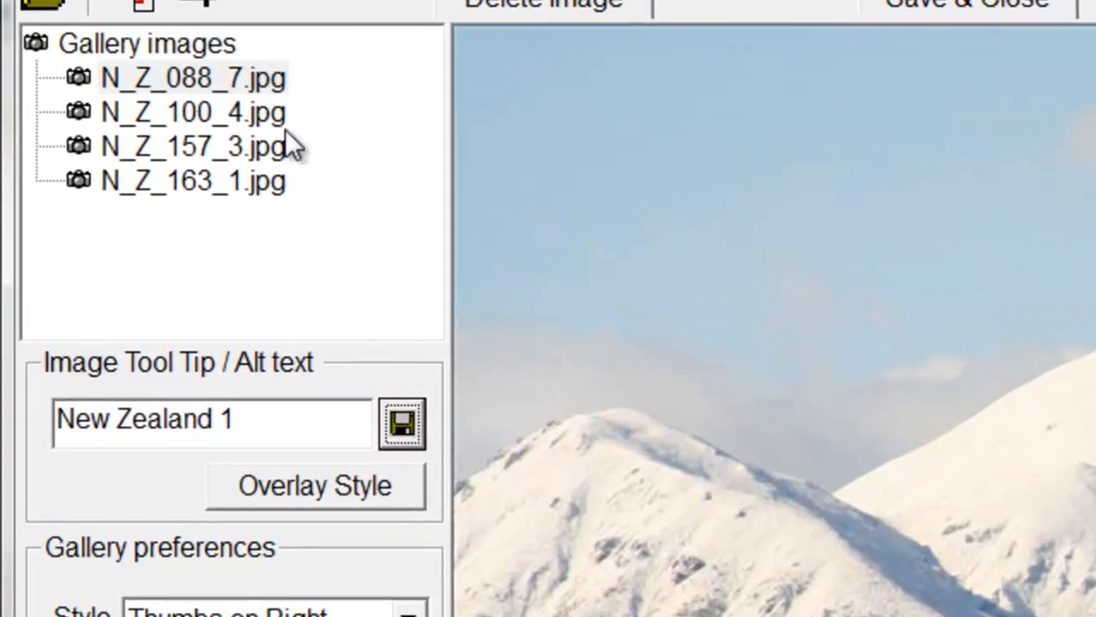
# Enter "New Zealand 2" as the alt text of N_Z_100_4.jpg and save the text.
pyautogui.click(232, 111)
pyautogui.click(279, 423)
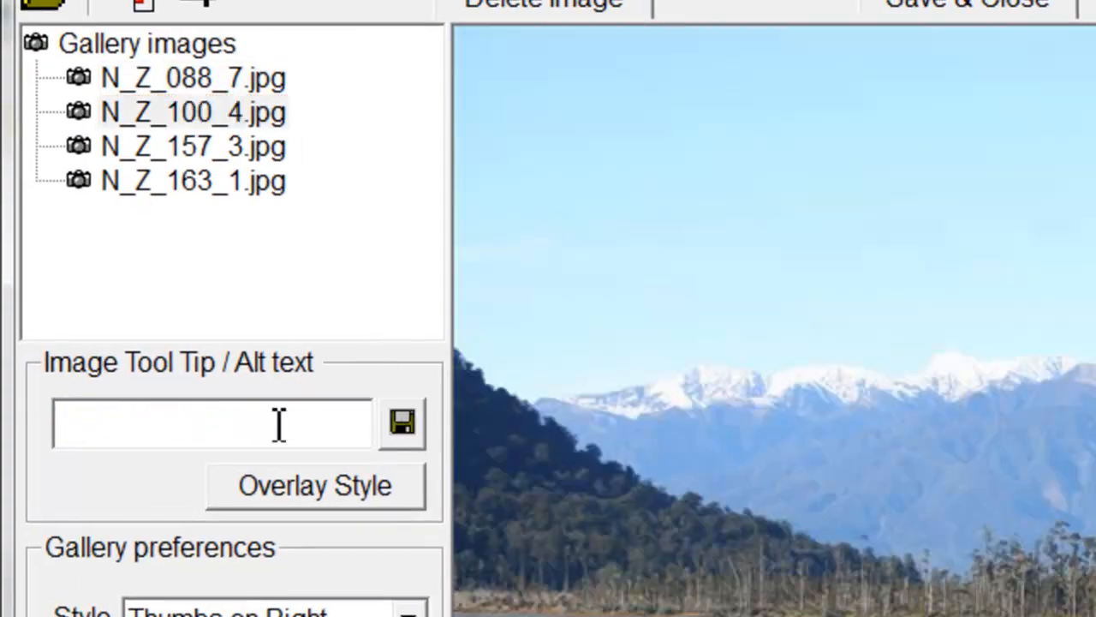
pyautogui.hotkey('ctrl', 'v')
pyautogui.write('2')
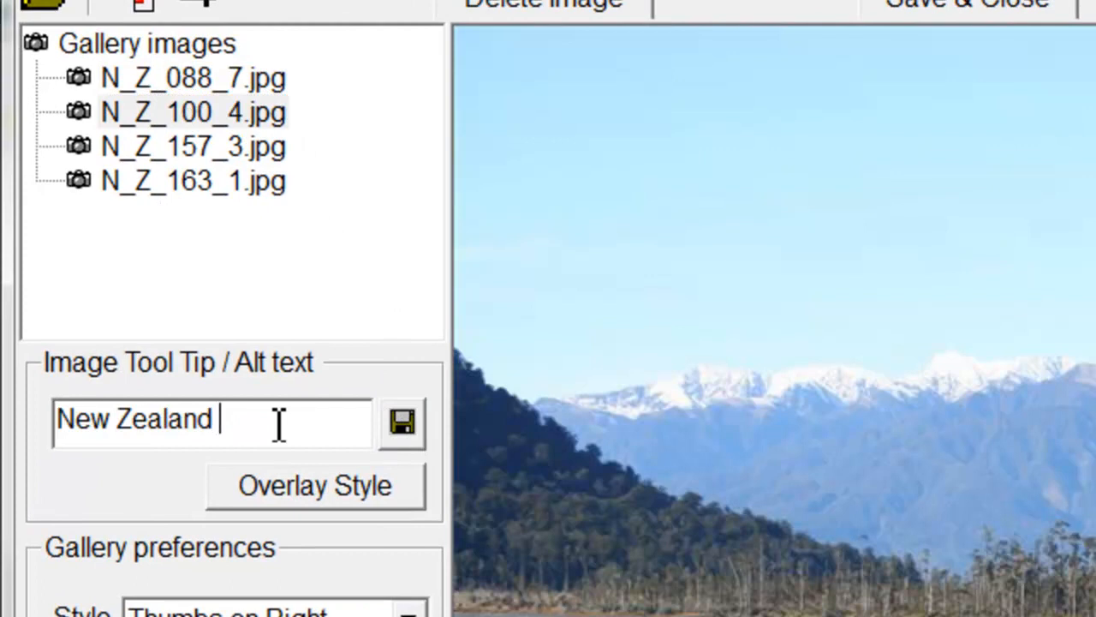
pyautogui.click(403, 429)
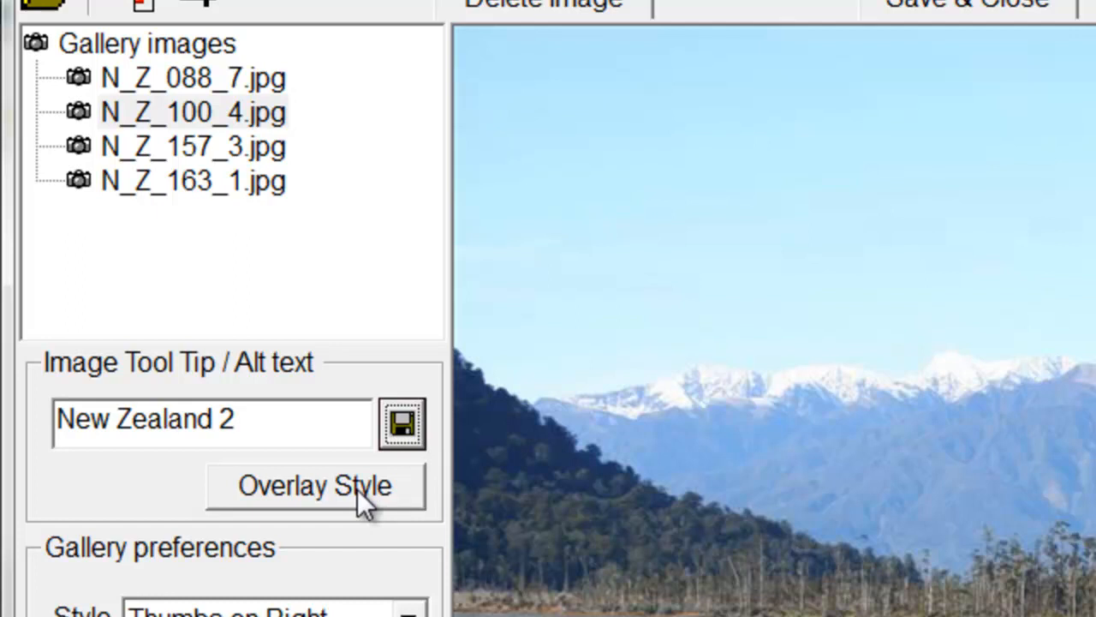
# Enter "New Zealand 3" as the alt text of N_Z_157_3.jpg and save the text.
pyautogui.click(262, 150)
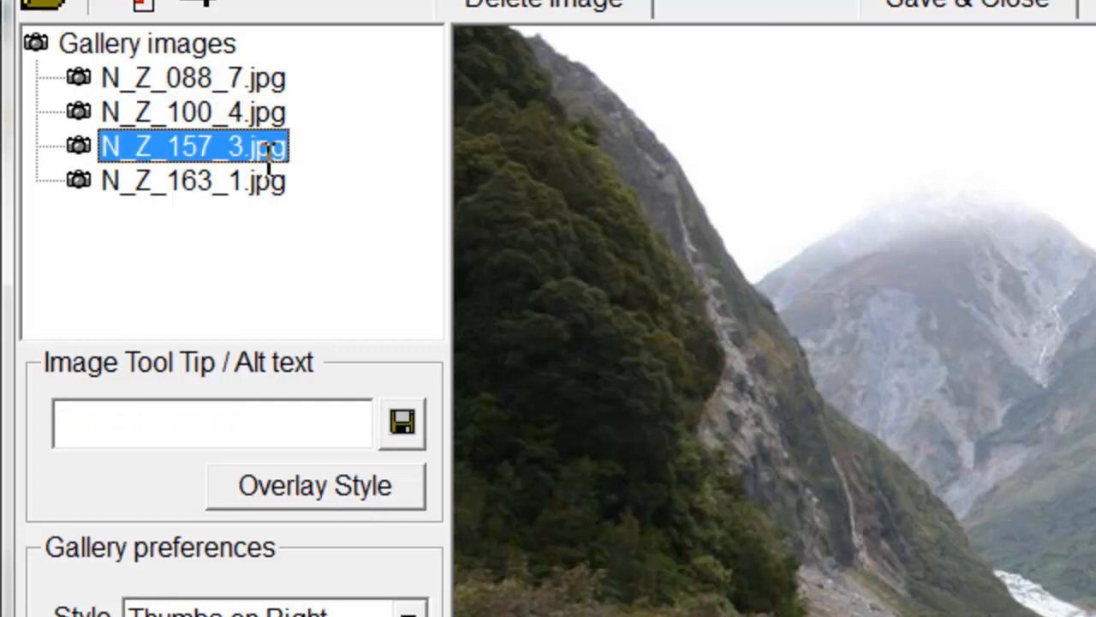
pyautogui.click(217, 426)
pyautogui.hotkey('ctrl', 'v')
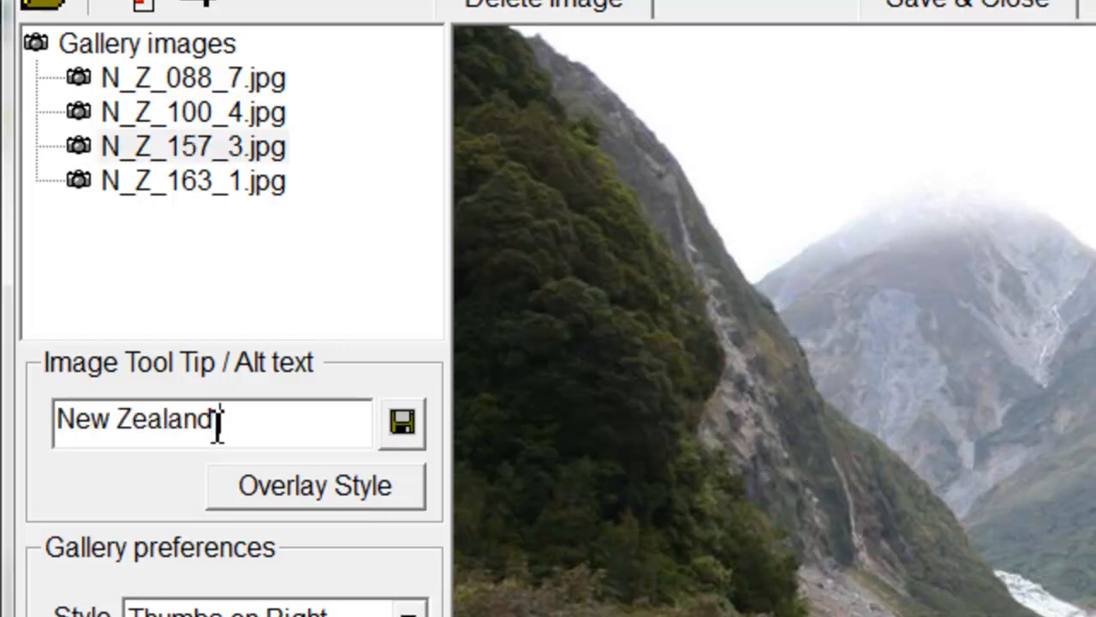
pyautogui.write('3')
pyautogui.click(416, 424)
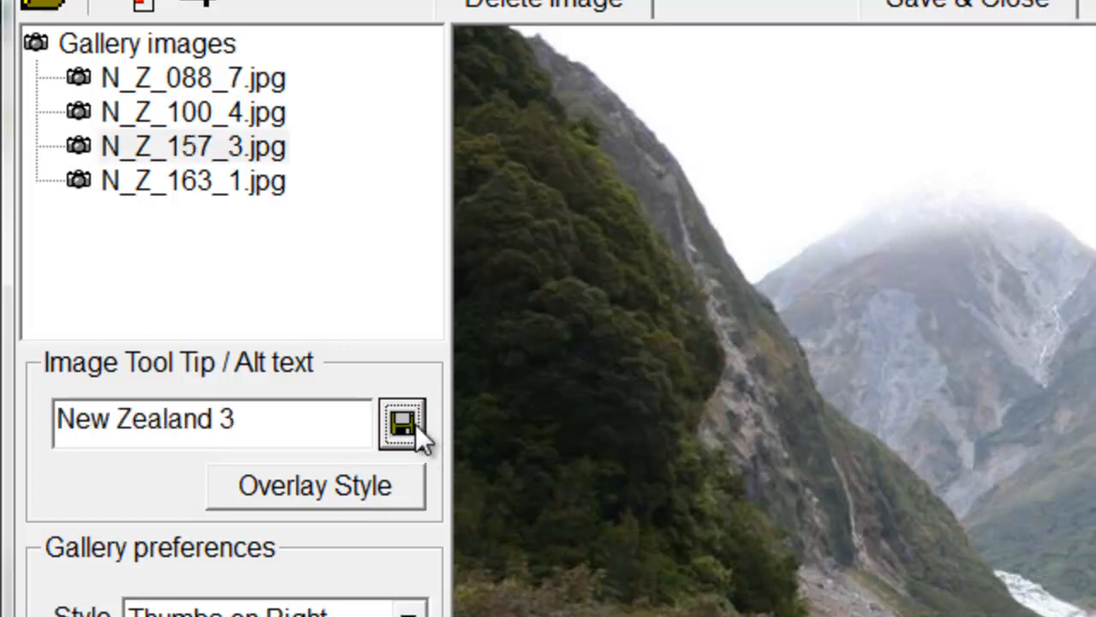
# Enter "New Zealand 4" as the alt text of N_Z_163_1.jpg and save the text.
pyautogui.click(206, 179)
pyautogui.click(278, 422)
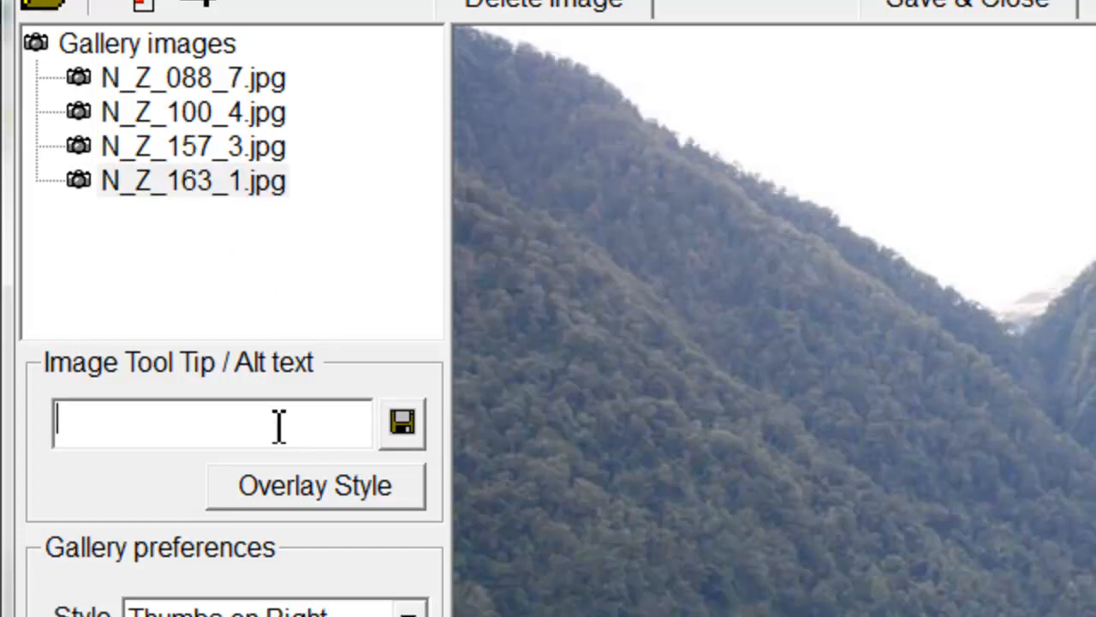
pyautogui.write('New Zealand')
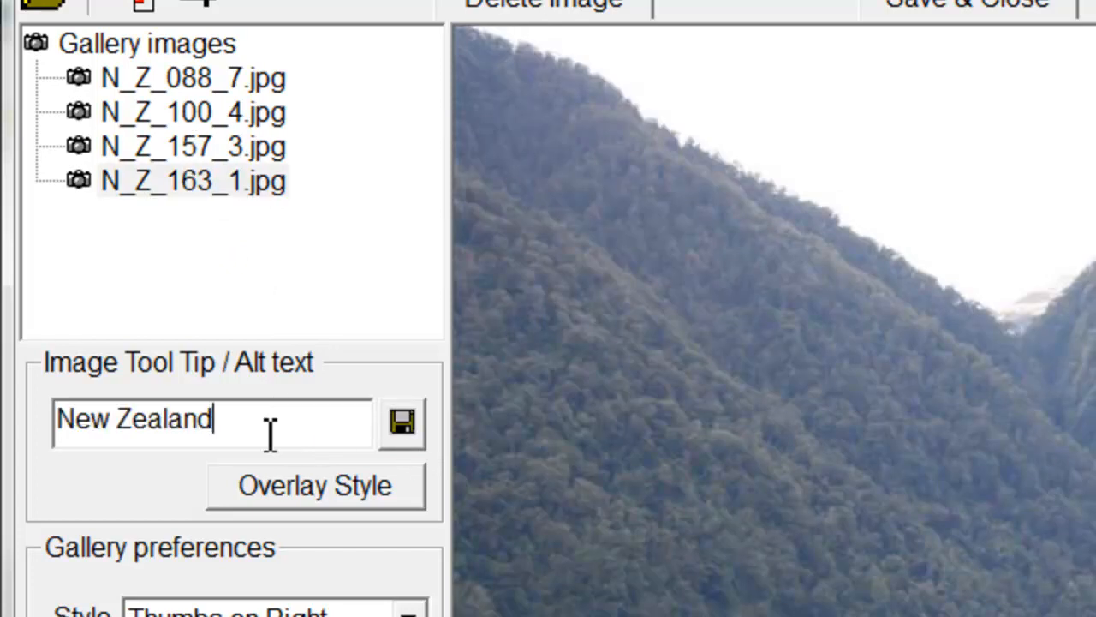
pyautogui.write('4')
pyautogui.click(409, 425)
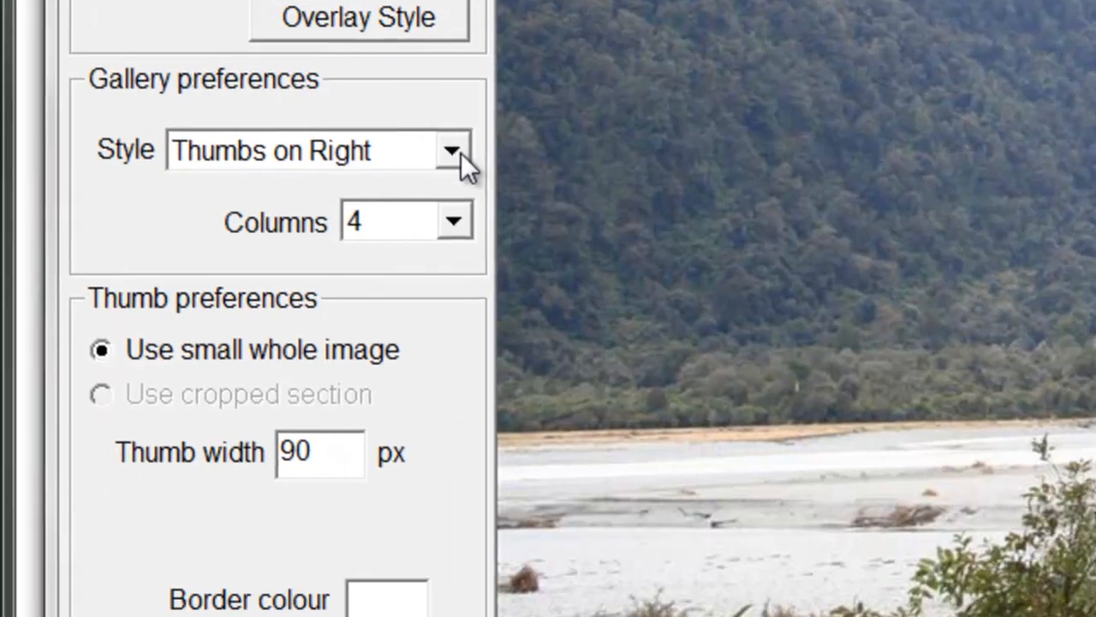
# Check the gallery's style and column options, keeping Thumbs on Right and 4 columns.
pyautogui.click(409, 614)
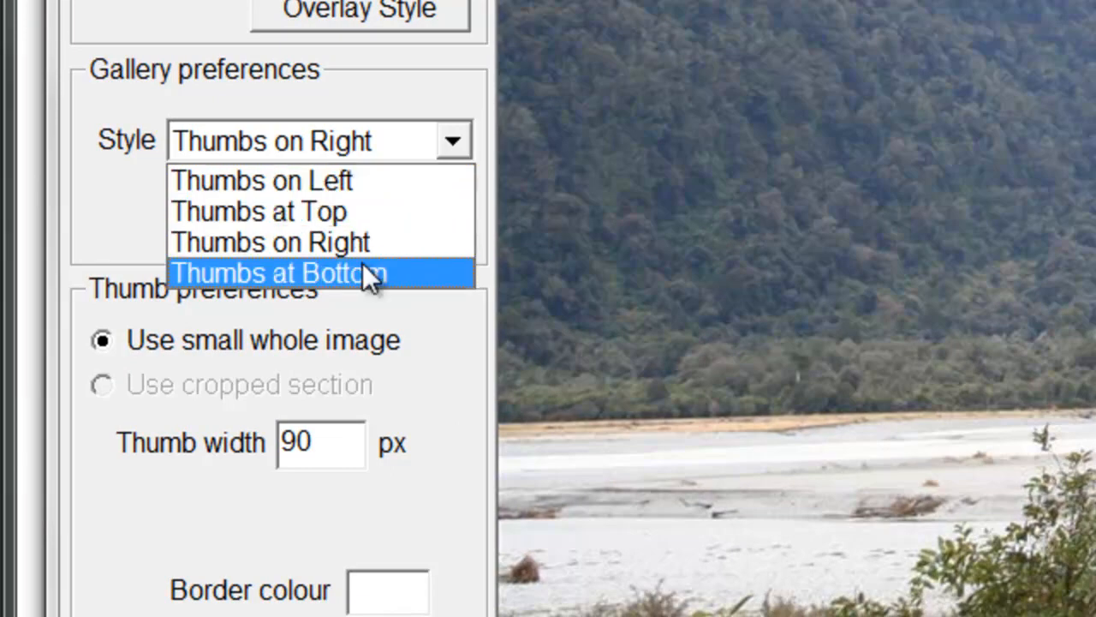
pyautogui.click(407, 135)
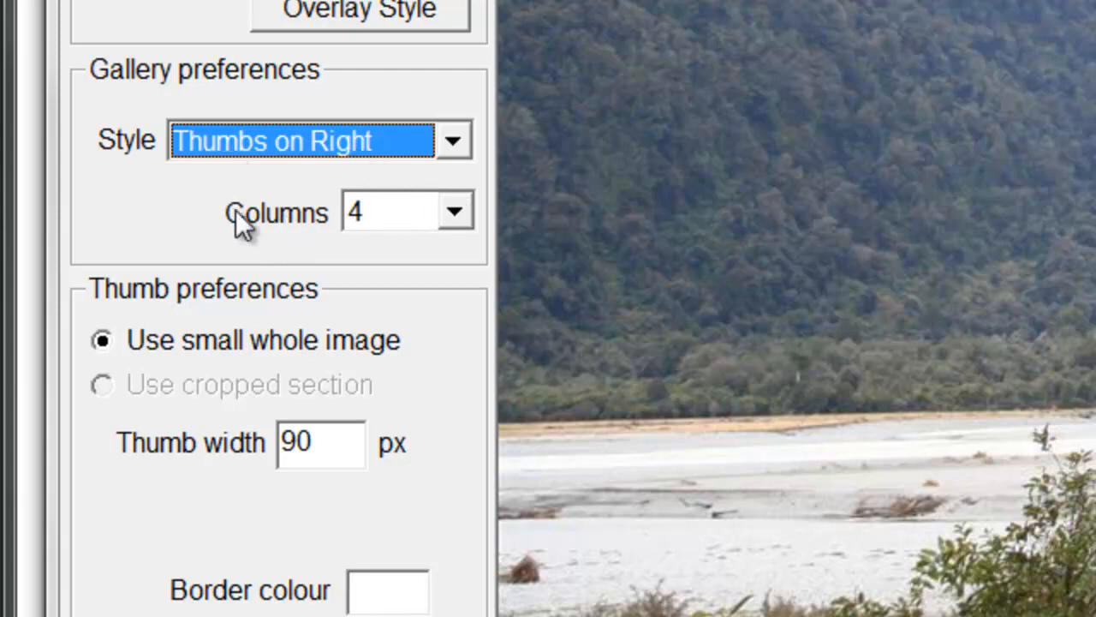
pyautogui.click(453, 211)
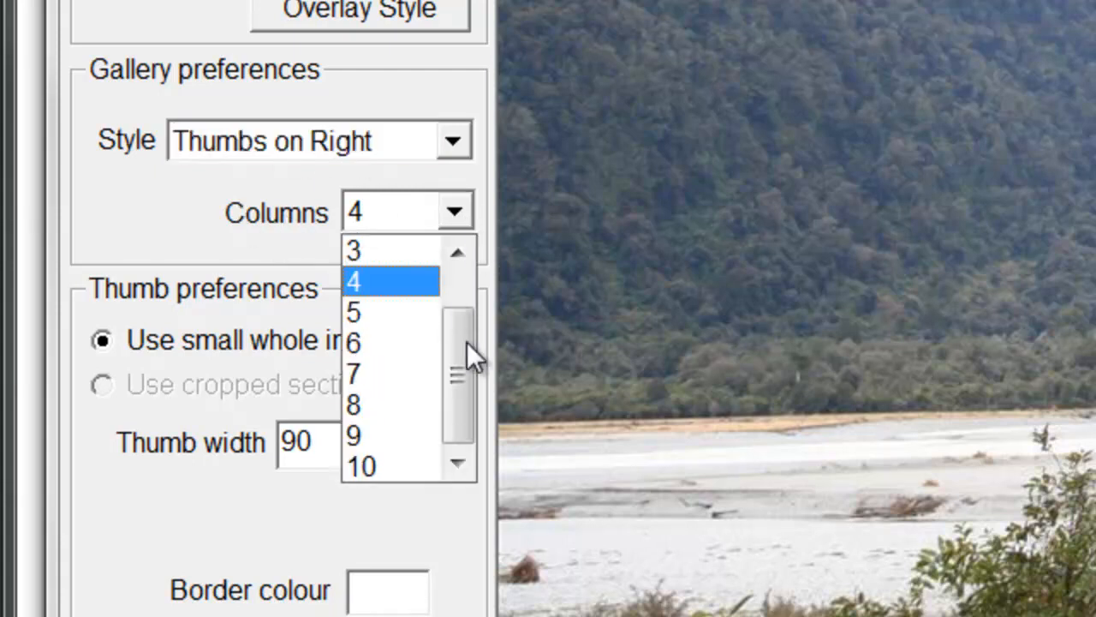
pyautogui.moveTo(467, 342)
pyautogui.mouseDown()
pyautogui.moveTo(471, 277)
pyautogui.moveTo(463, 332)
pyautogui.mouseUp()
pyautogui.click(369, 301)
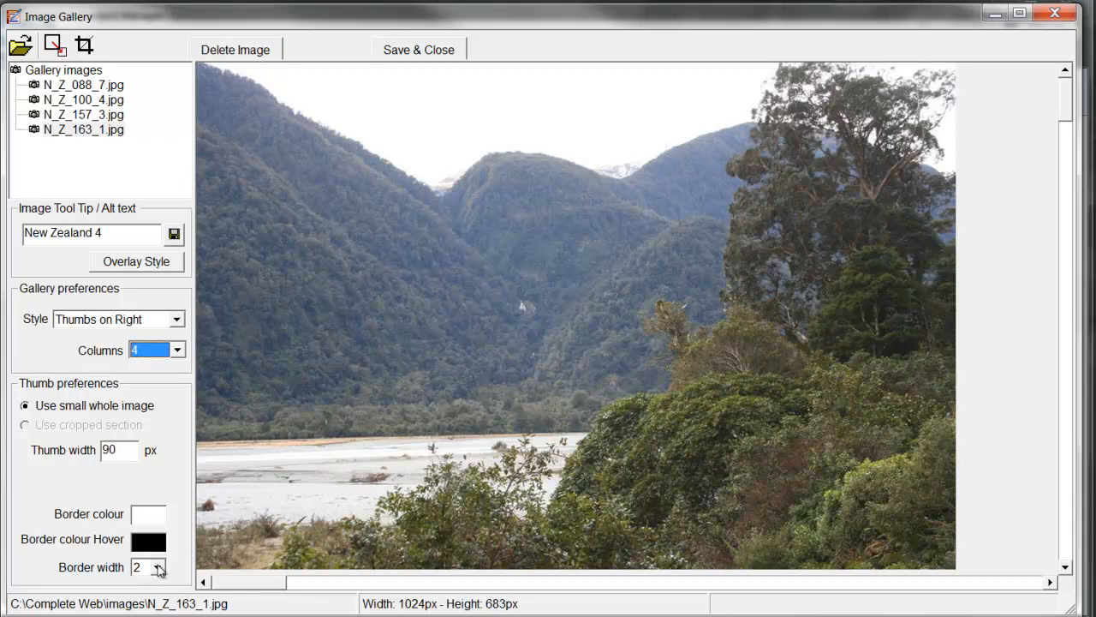
# Save and close the image gallery, and synchronise the web pages with the website.
pyautogui.click(415, 52)
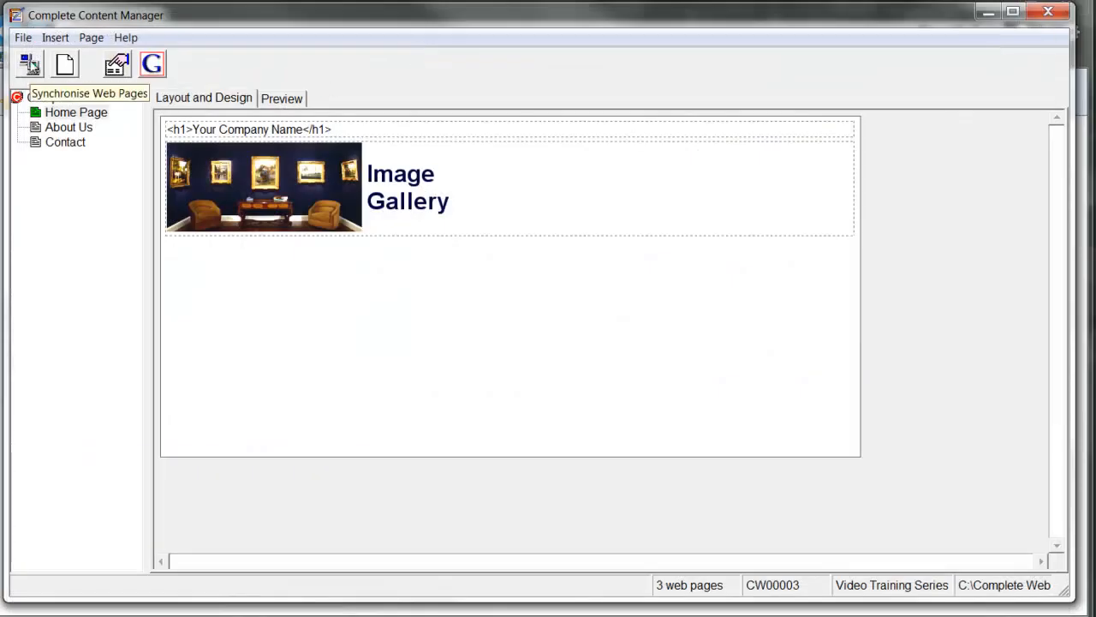
pyautogui.click(31, 67)
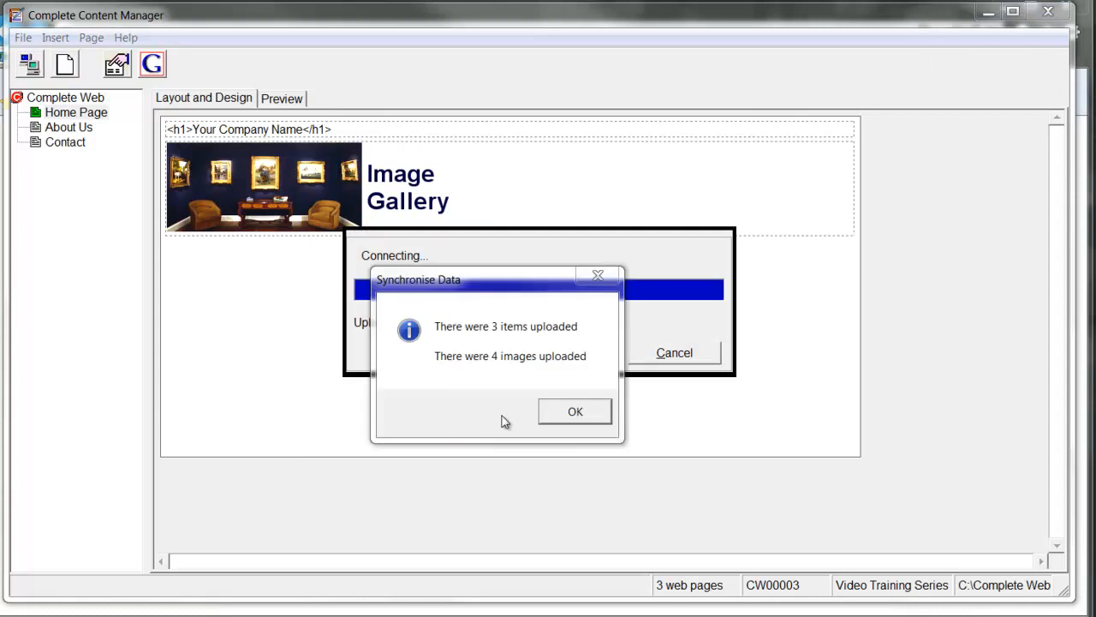
pyautogui.click(580, 411)
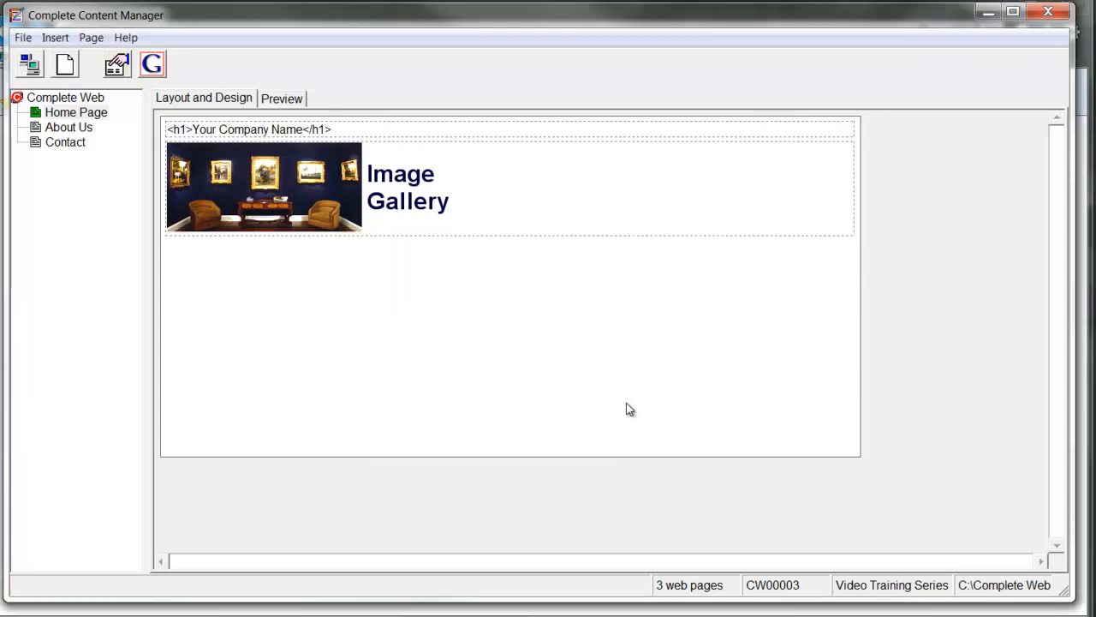
# Switch to the web browser, refresh the published Home Page and view the gallery images through their thumbnails.
pyautogui.click(989, 14)
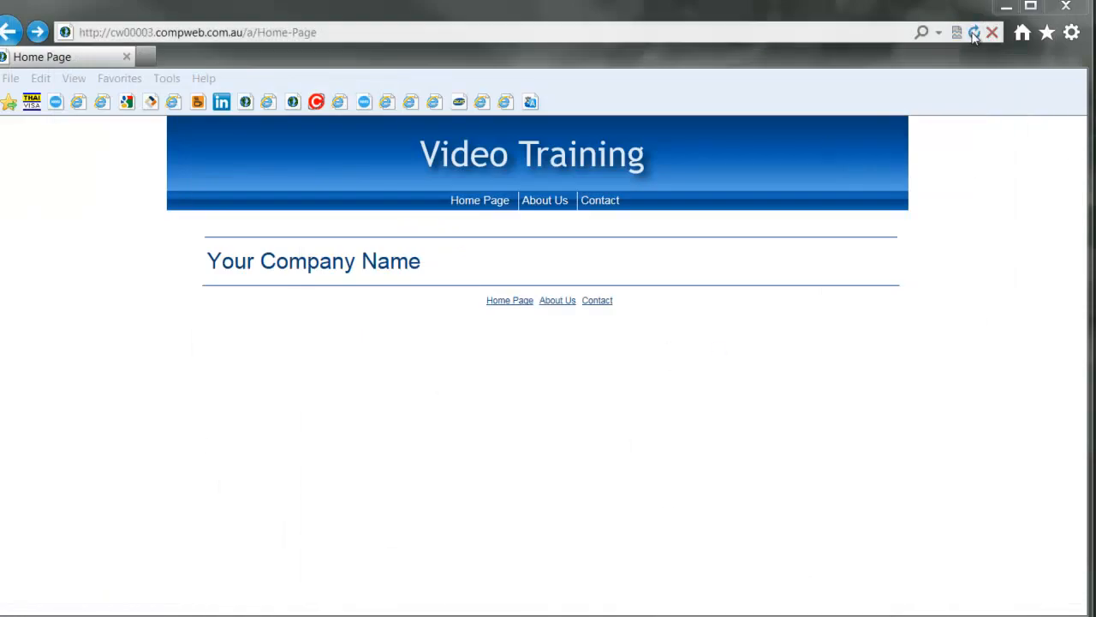
pyautogui.click(975, 36)
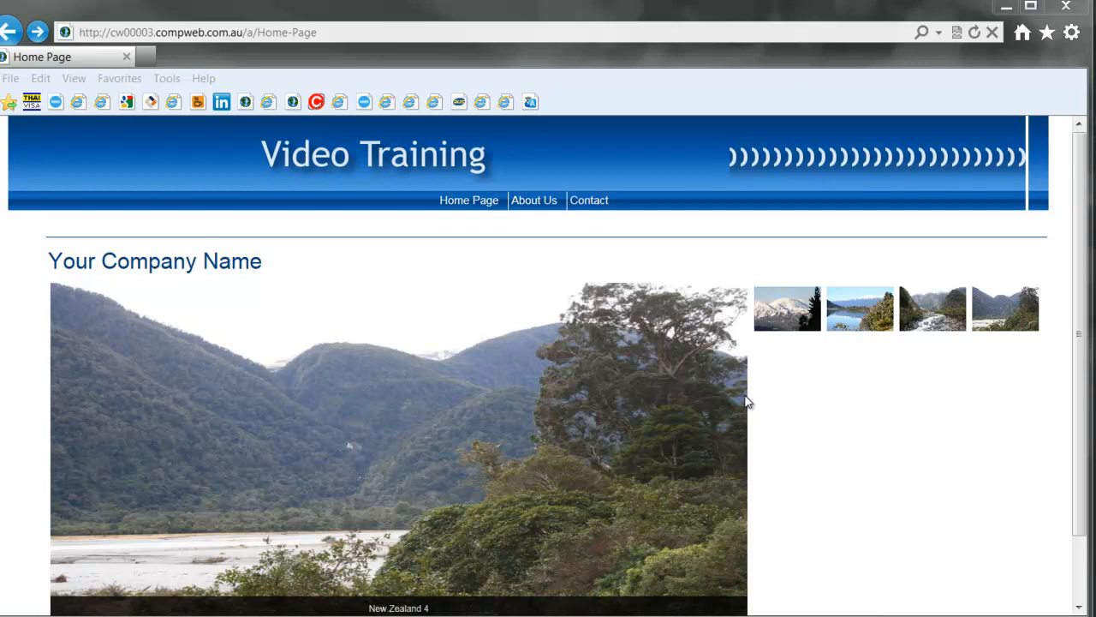
pyautogui.click(781, 310)
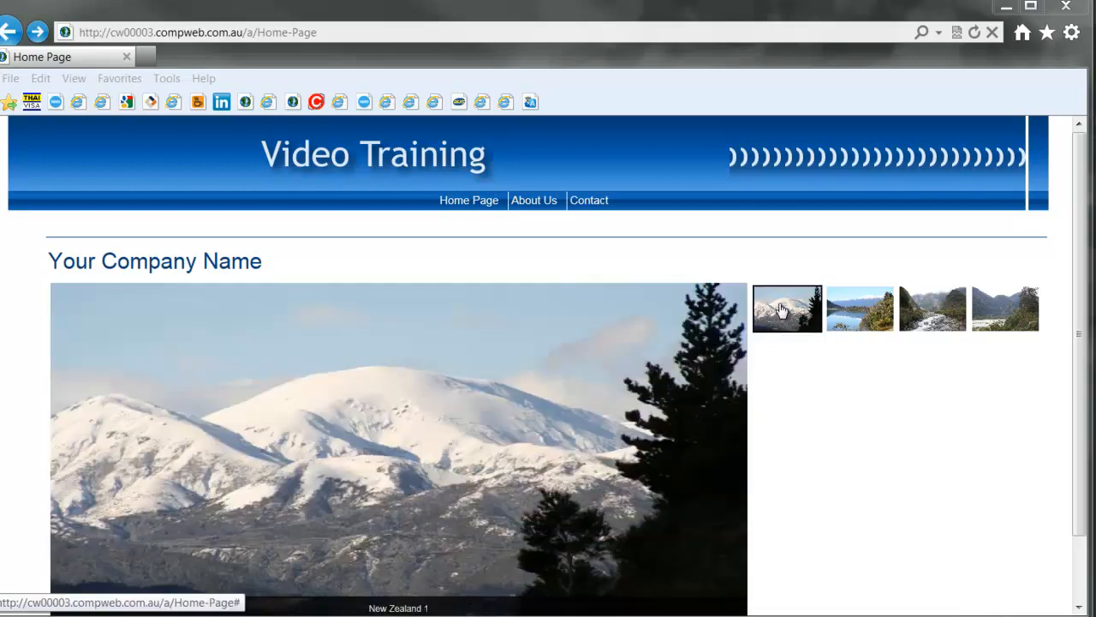
pyautogui.click(867, 314)
pyautogui.click(918, 313)
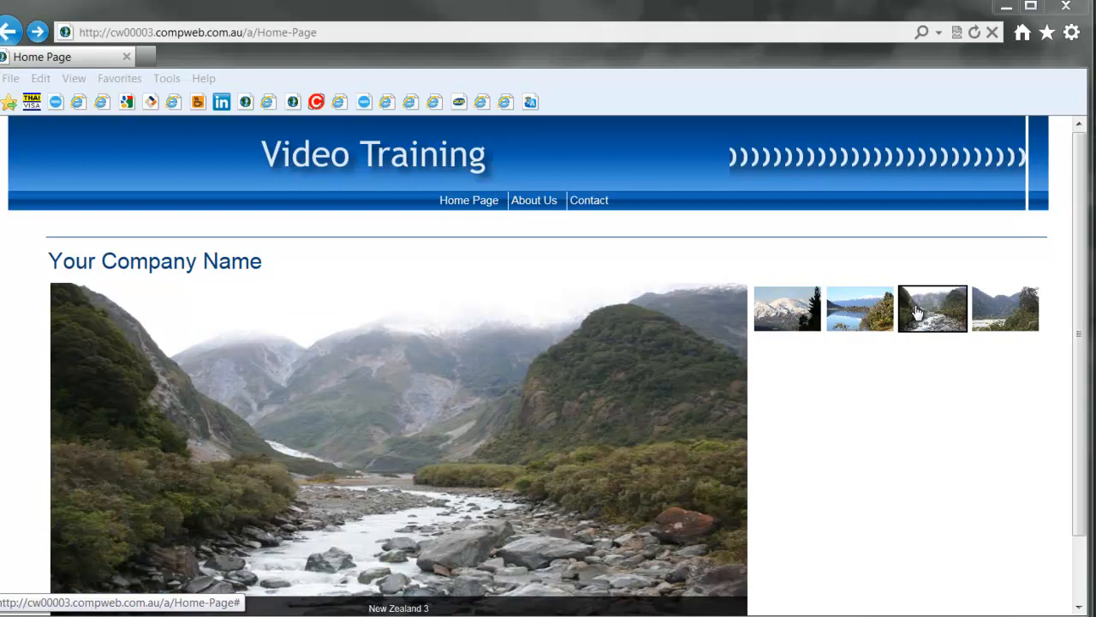
pyautogui.click(1000, 317)
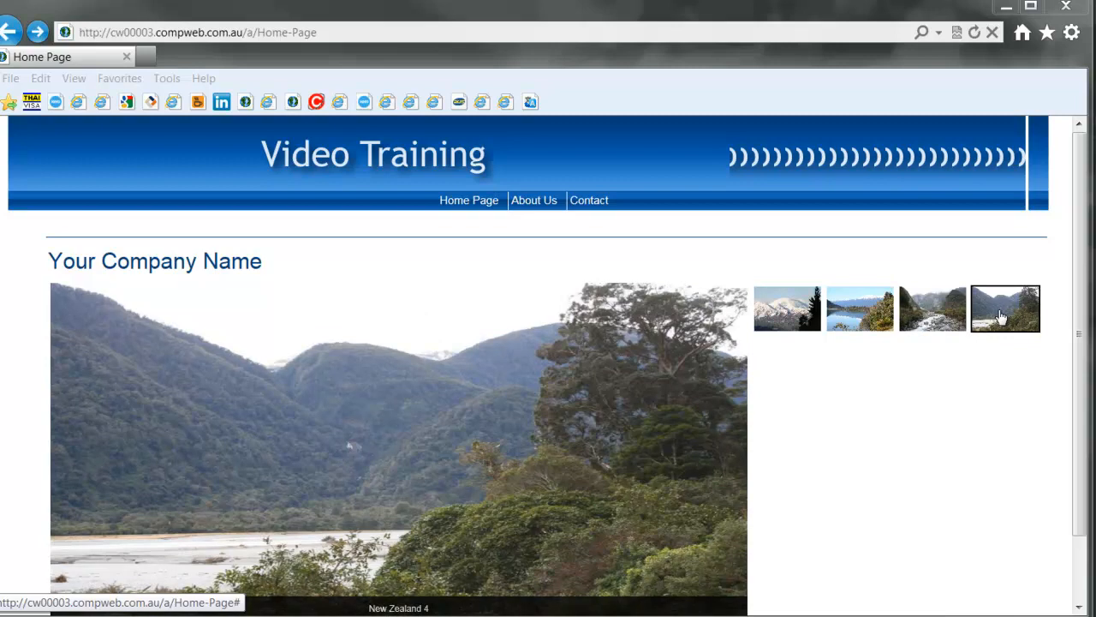
pyautogui.click(932, 313)
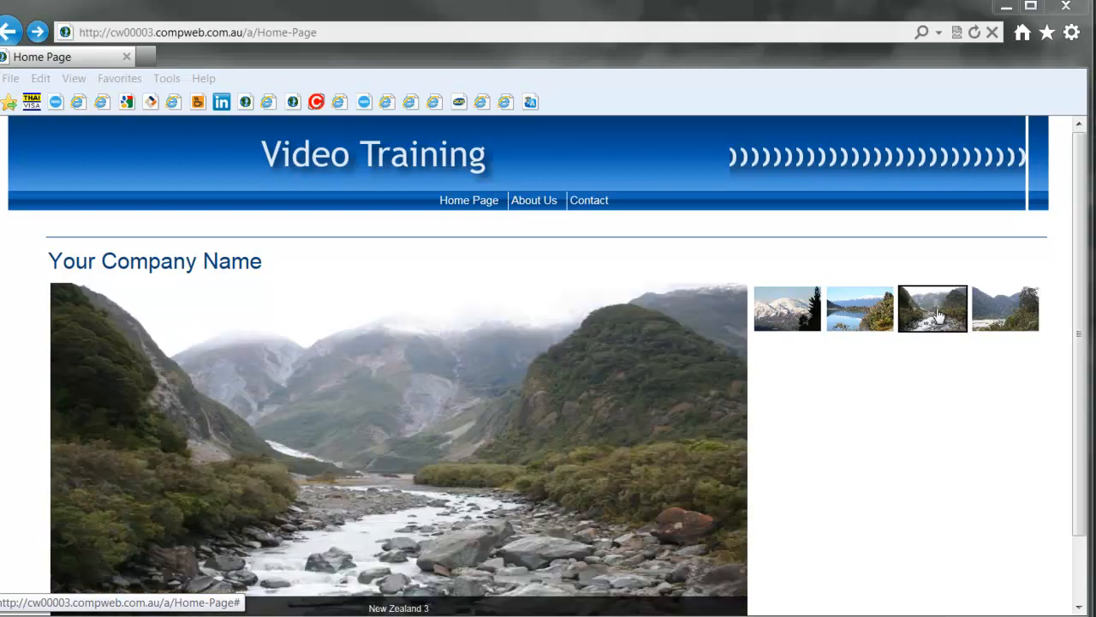
pyautogui.click(788, 310)
pyautogui.click(914, 325)
# Switch back to Complete Content Manager, reopen the image gallery and resize N_Z_088_7.jpg to 650 px wide, keeping the ratio.
pyautogui.hotkey('alt', 'Tab')
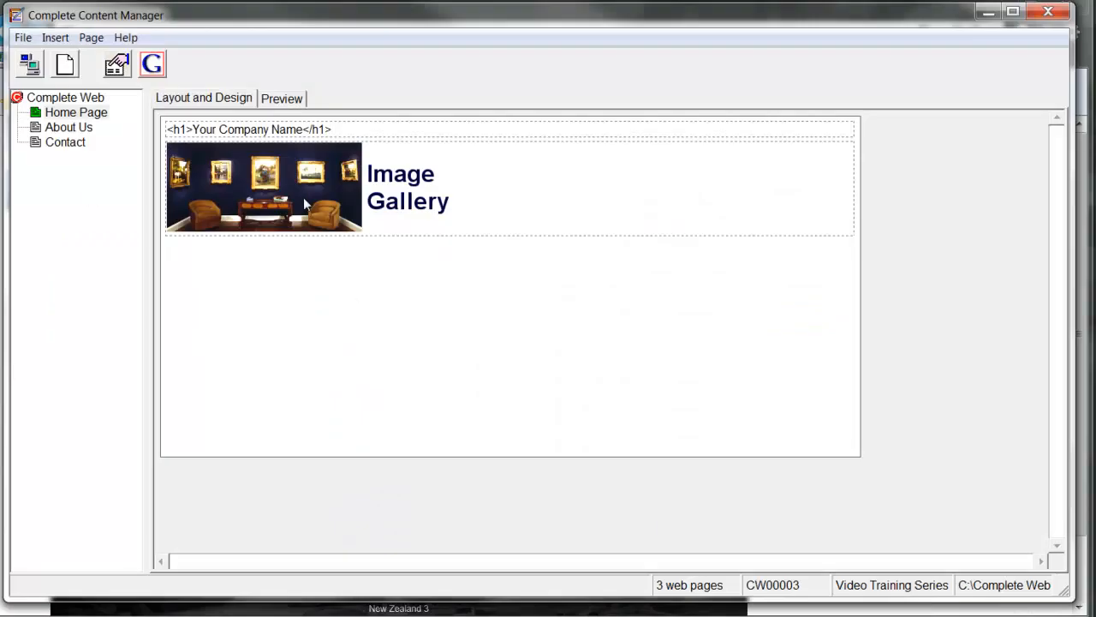
pyautogui.doubleClick(303, 197)
pyautogui.click(111, 86)
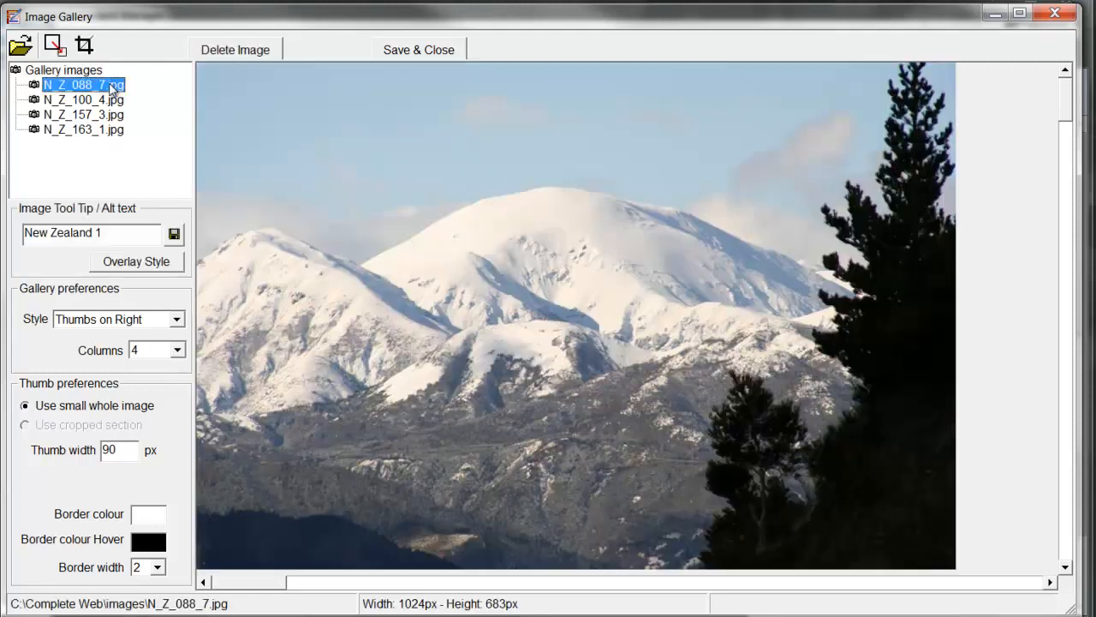
pyautogui.click(59, 48)
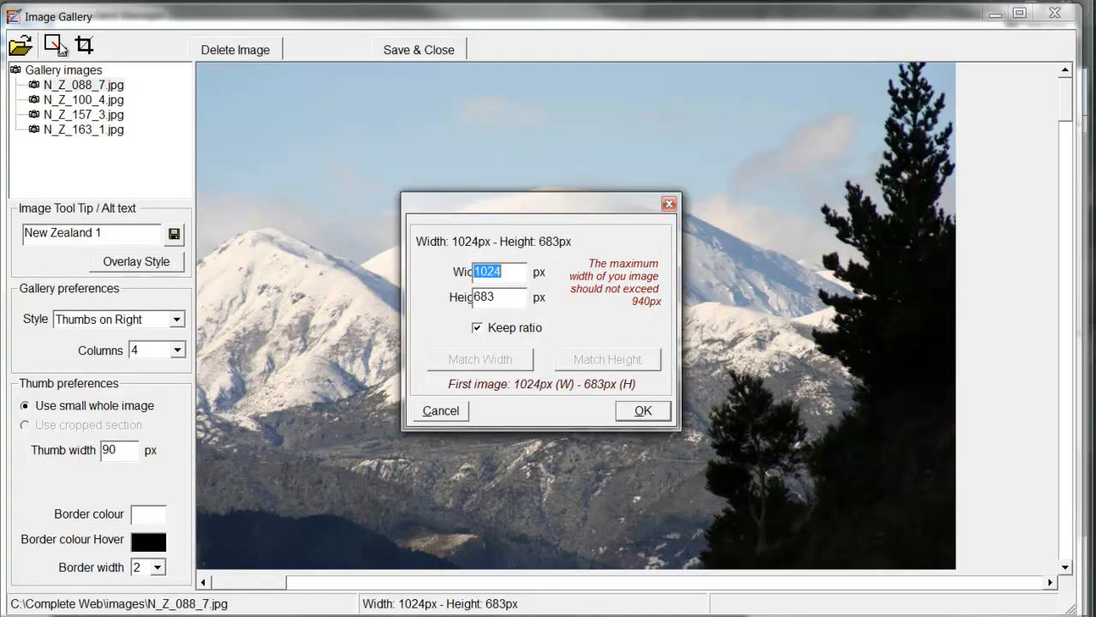
pyautogui.write('650')
pyautogui.press('Tab')
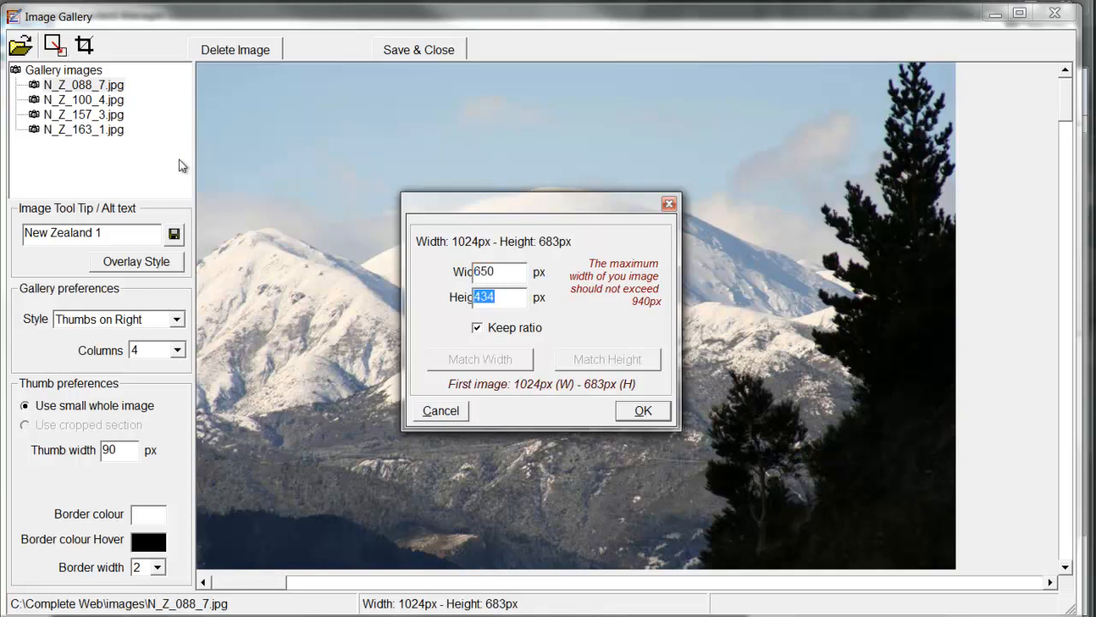
pyautogui.click(648, 413)
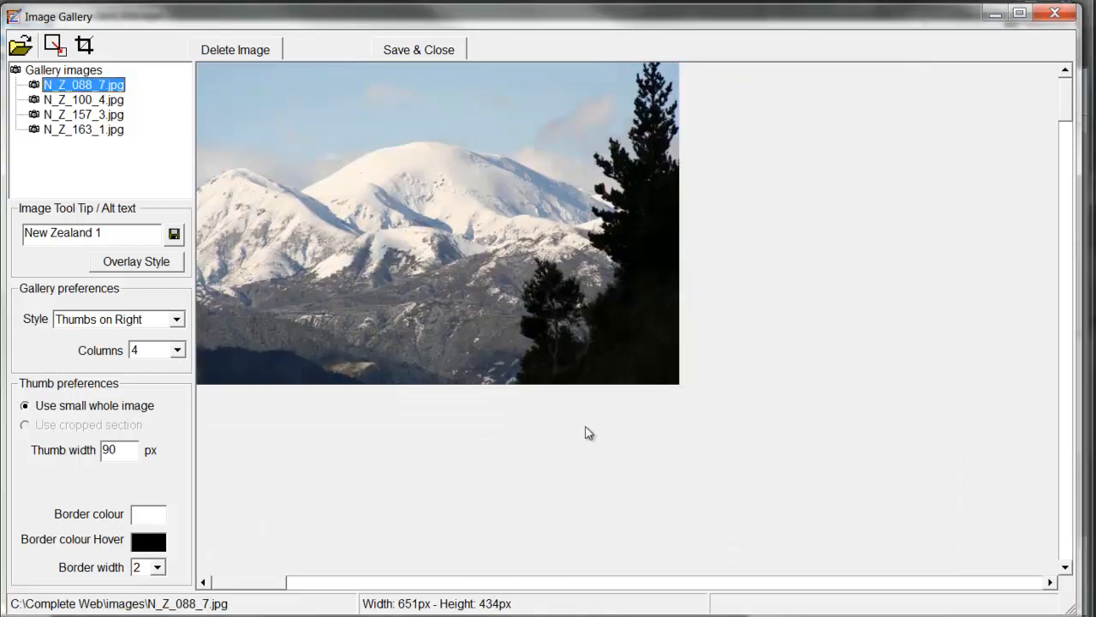
# Resize N_Z_100_4.jpg to match the first image's width of 651 px, keeping the ratio.
pyautogui.click(98, 102)
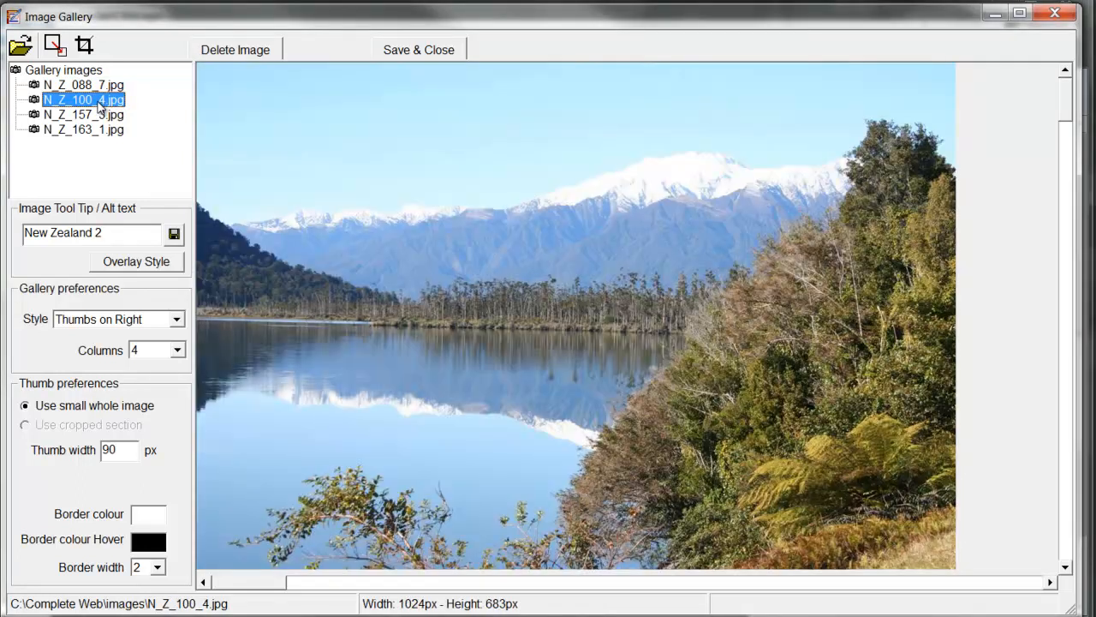
pyautogui.click(53, 45)
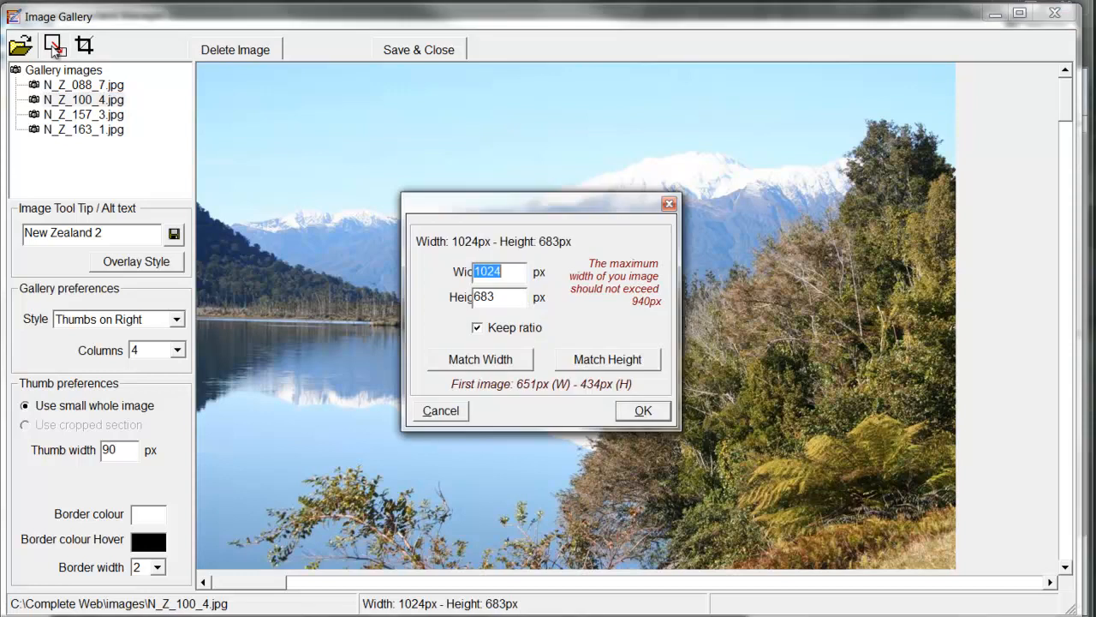
pyautogui.click(499, 365)
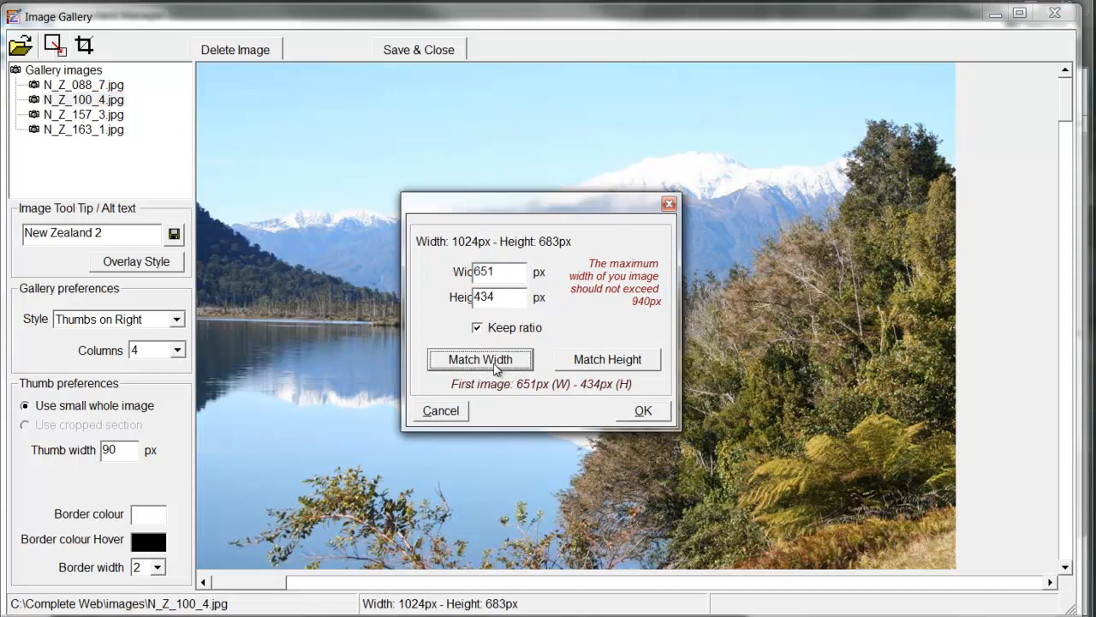
pyautogui.click(643, 412)
# Resize N_Z_157_3.jpg to match the first image's width of 651 px, keeping the ratio.
pyautogui.click(86, 115)
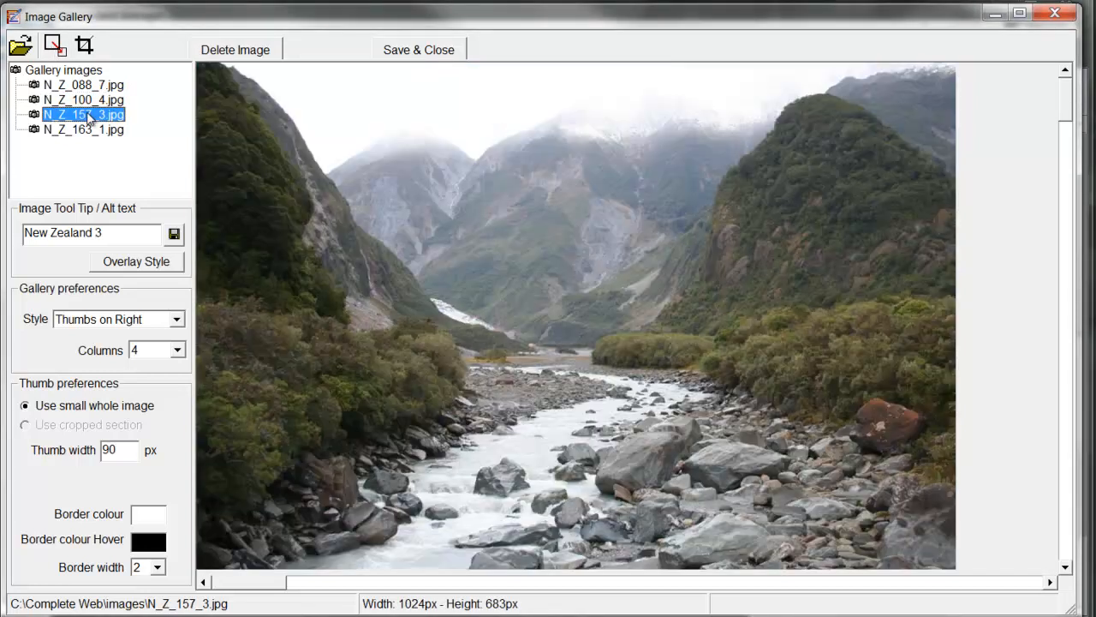
pyautogui.click(53, 44)
pyautogui.click(510, 365)
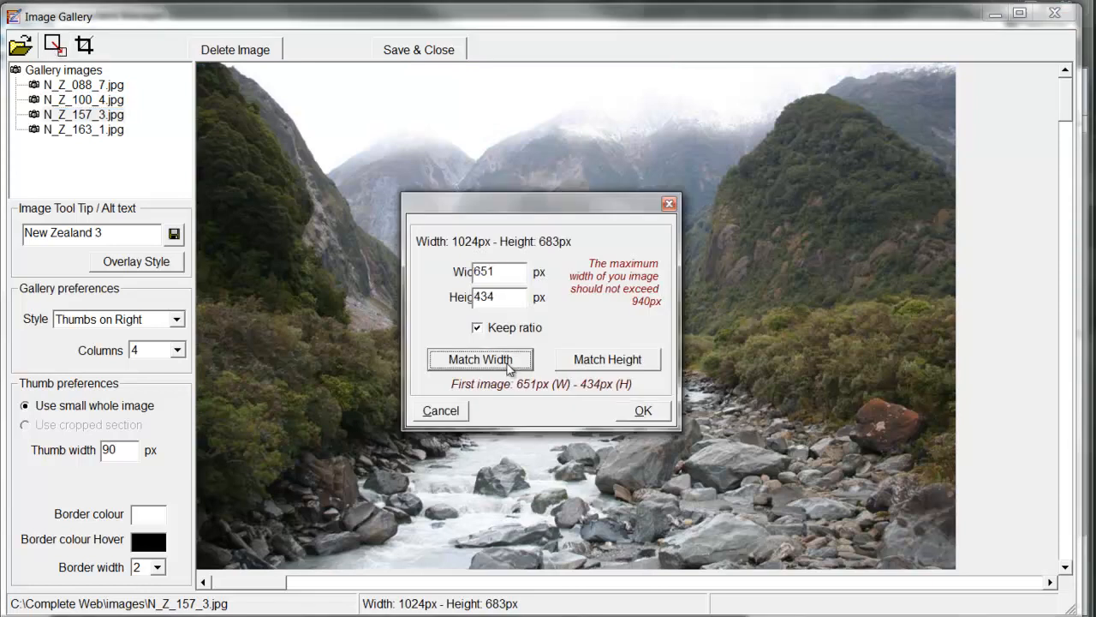
pyautogui.click(644, 411)
# Resize N_Z_163_1.jpg to match the first image's width of 651 px, keeping the ratio.
pyautogui.click(92, 131)
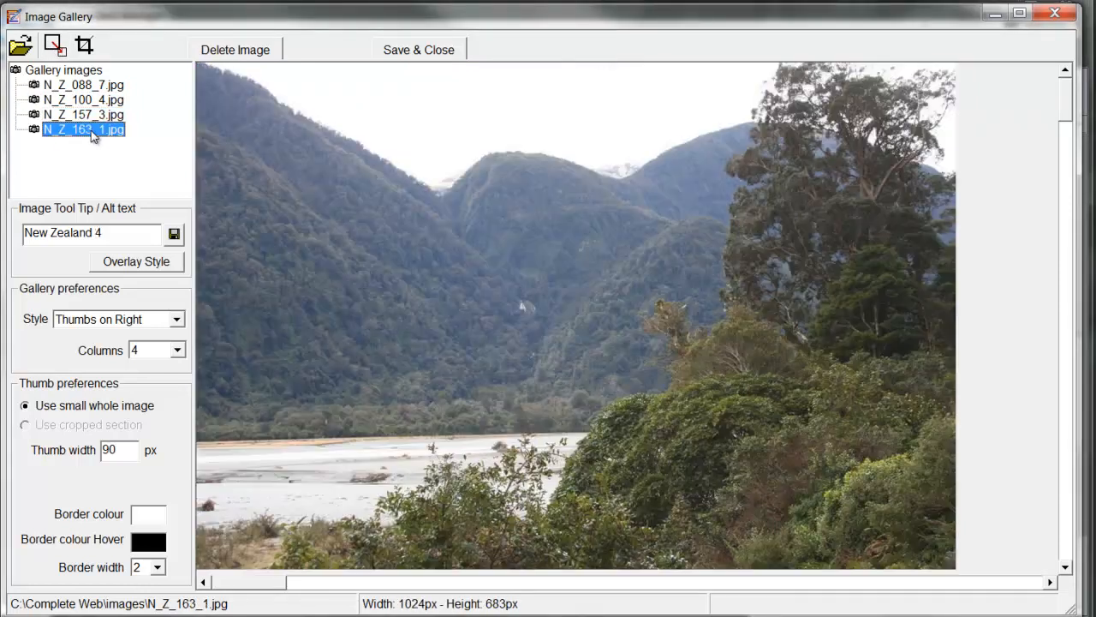
pyautogui.click(53, 45)
pyautogui.click(509, 364)
pyautogui.click(650, 411)
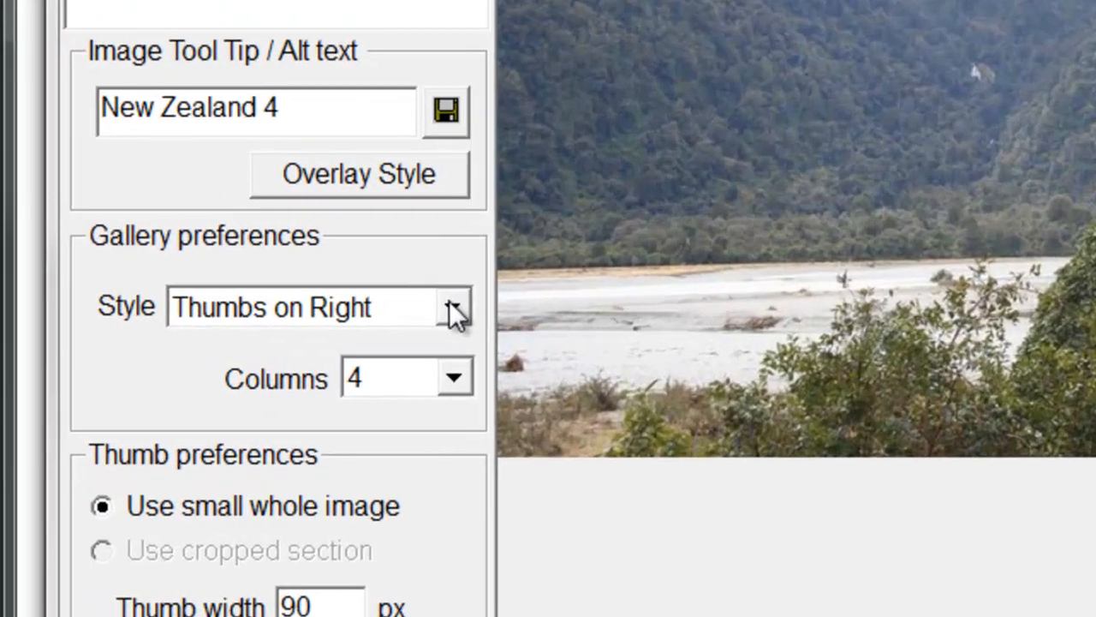
# Keep the gallery style at Thumbs on Right and set the thumbnail columns to 2.
pyautogui.click(282, 316)
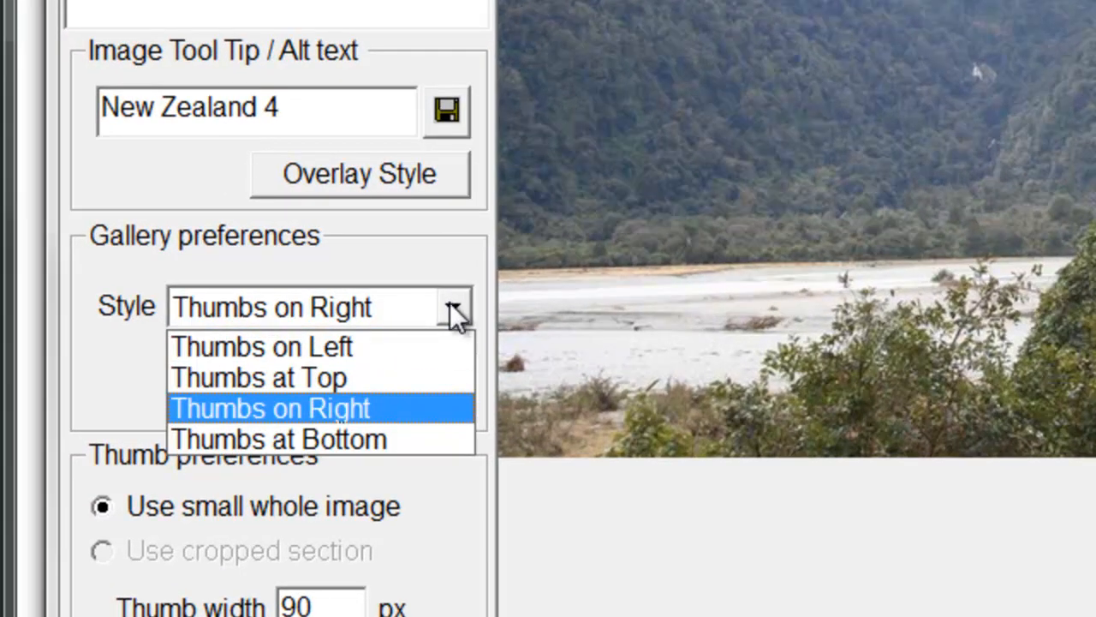
pyautogui.click(354, 411)
pyautogui.click(454, 381)
pyautogui.moveTo(453, 495); pyautogui.dragTo(458, 471)
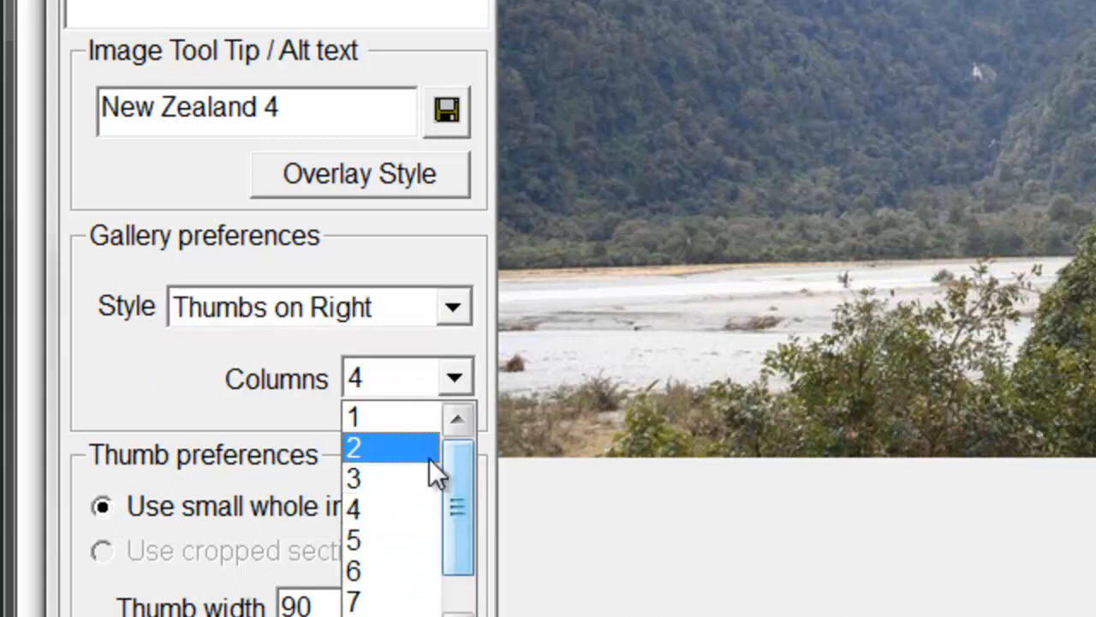
pyautogui.click(360, 446)
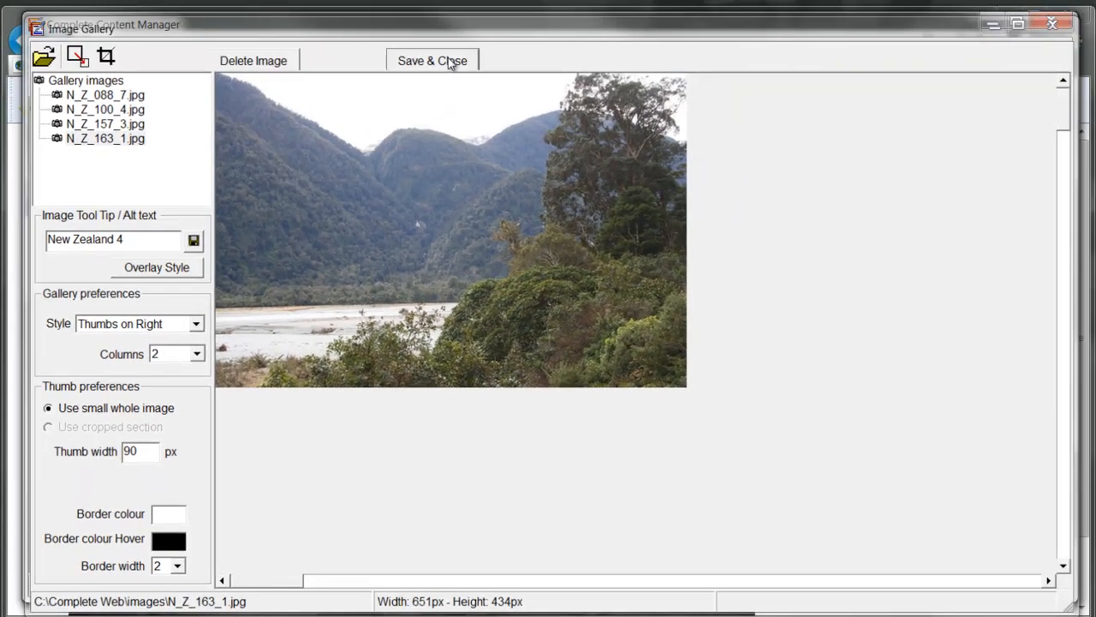
# Save and close the image gallery, and synchronise the updated web pages with the website.
pyautogui.click(447, 62)
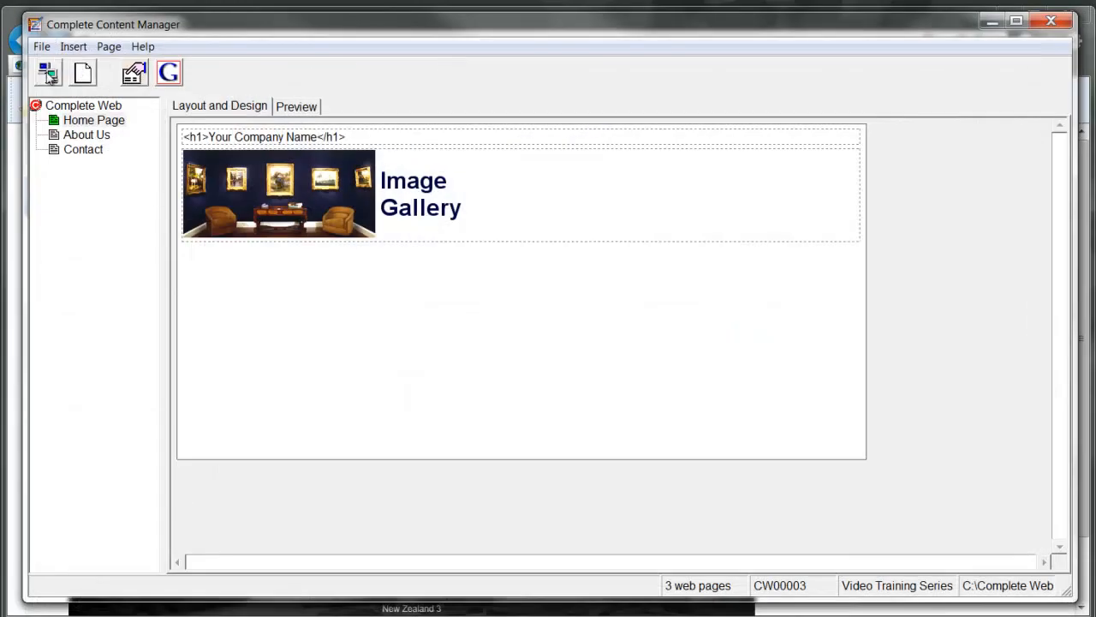
pyautogui.click(45, 73)
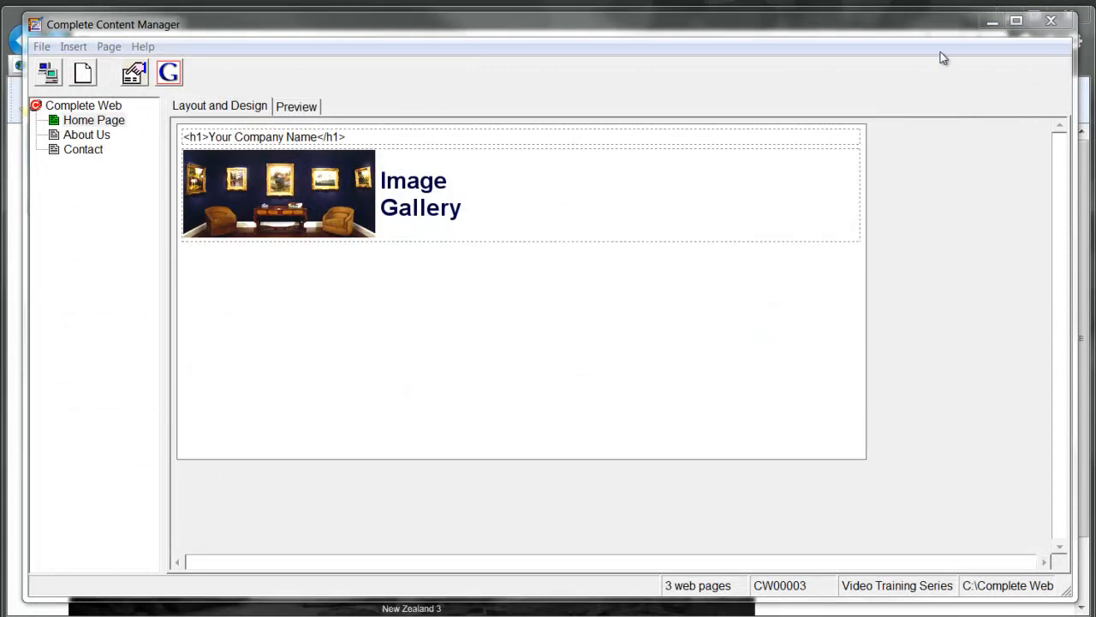
# Switch to the web browser, refresh the published Home Page and check the resized gallery images and overlay text through their thumbnails.
pyautogui.click(989, 24)
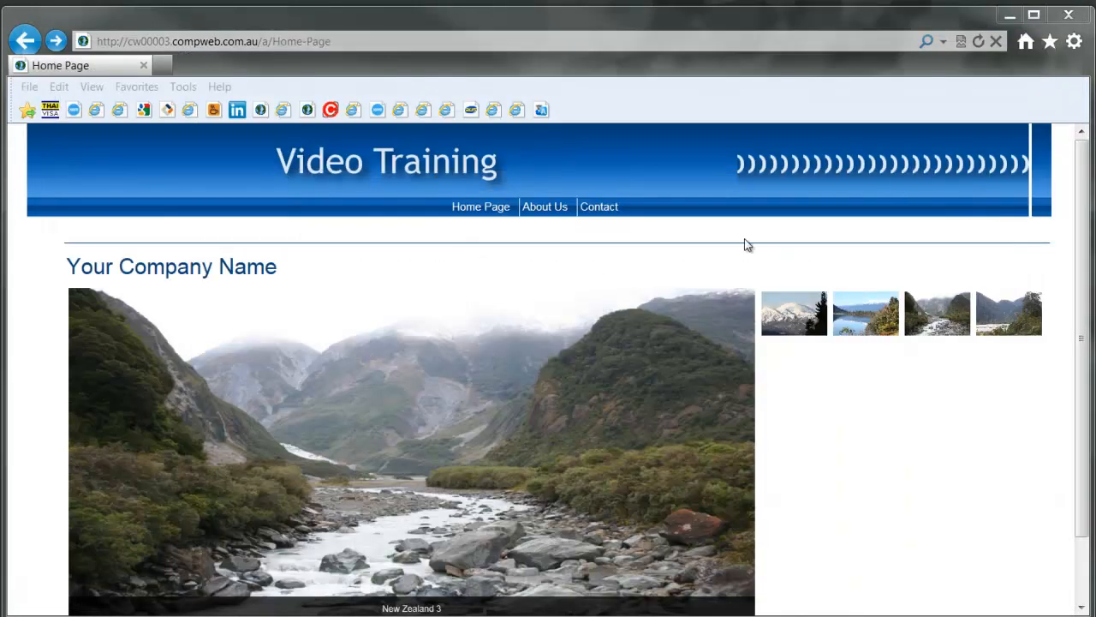
pyautogui.click(982, 44)
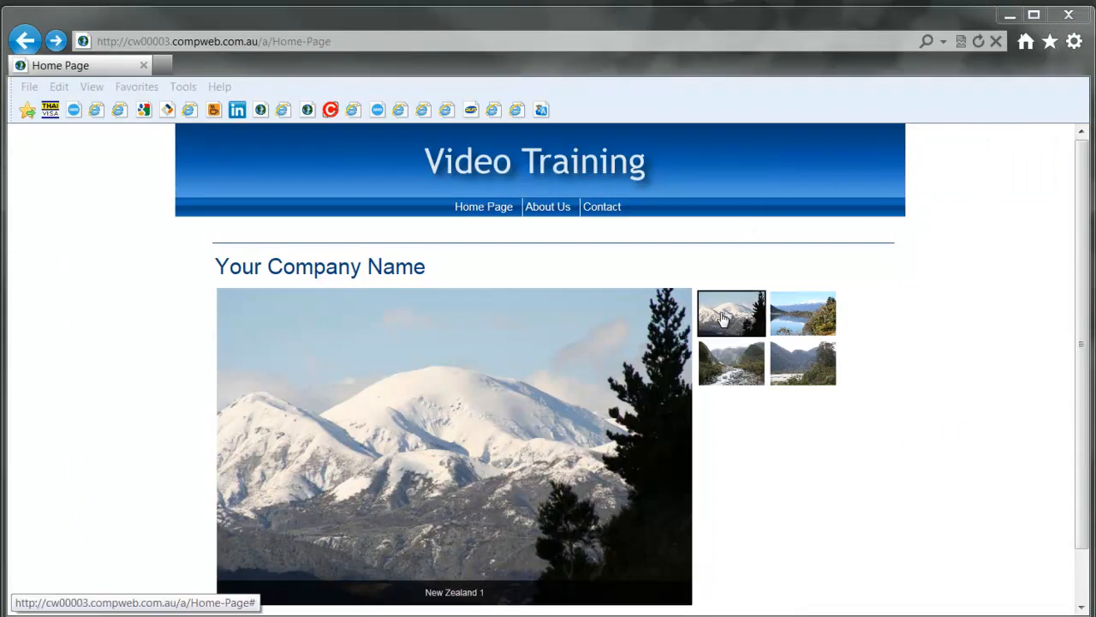
pyautogui.click(799, 318)
pyautogui.click(795, 368)
pyautogui.click(751, 364)
pyautogui.click(737, 313)
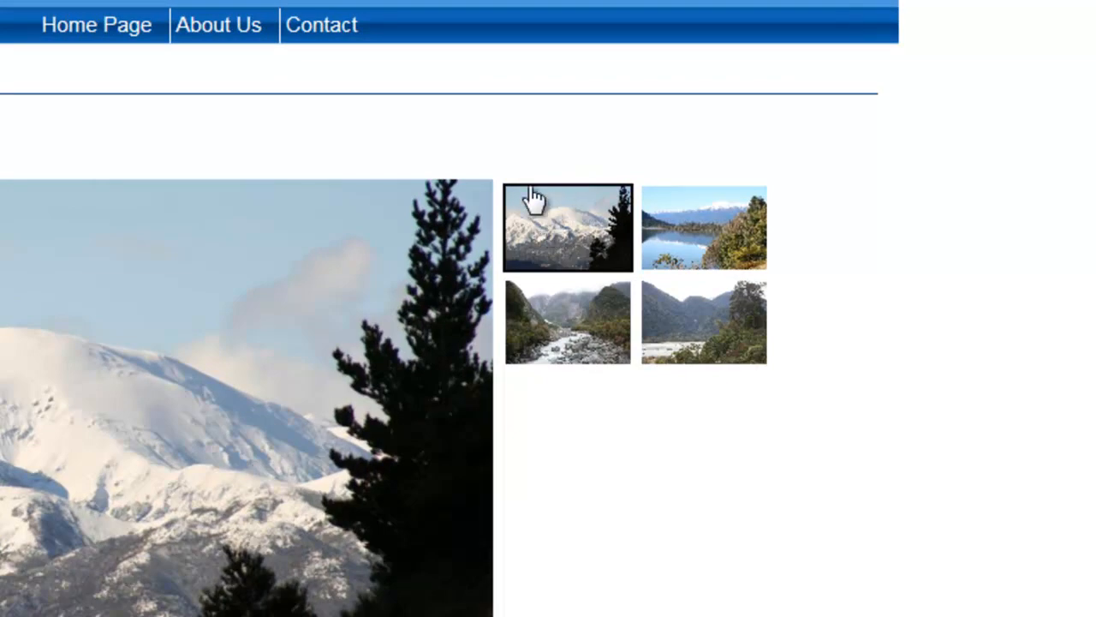
pyautogui.click(667, 227)
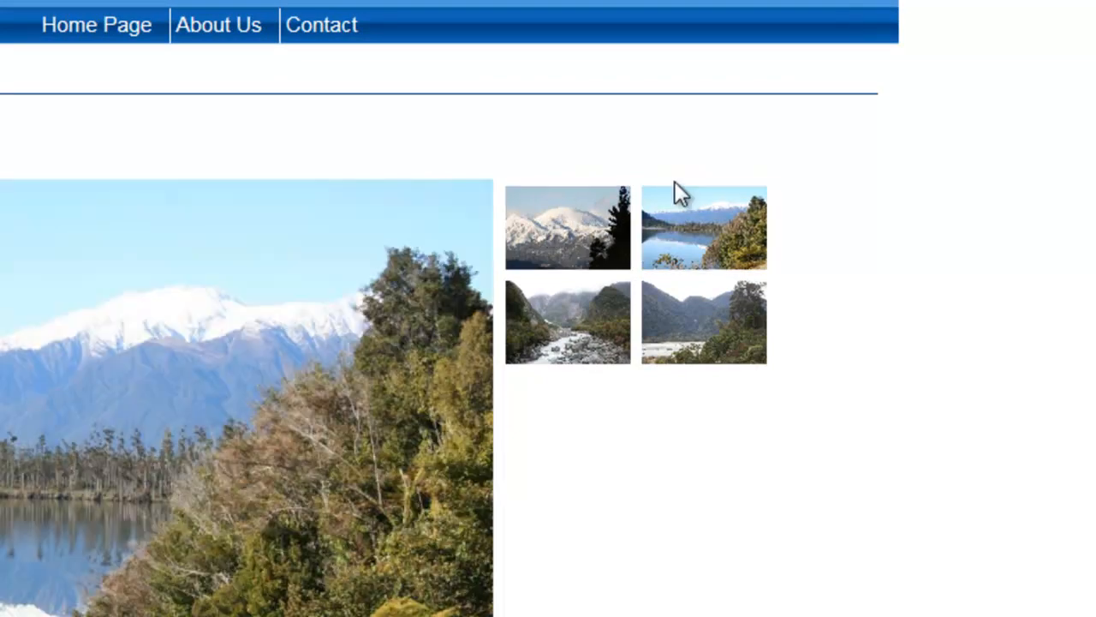
pyautogui.click(702, 319)
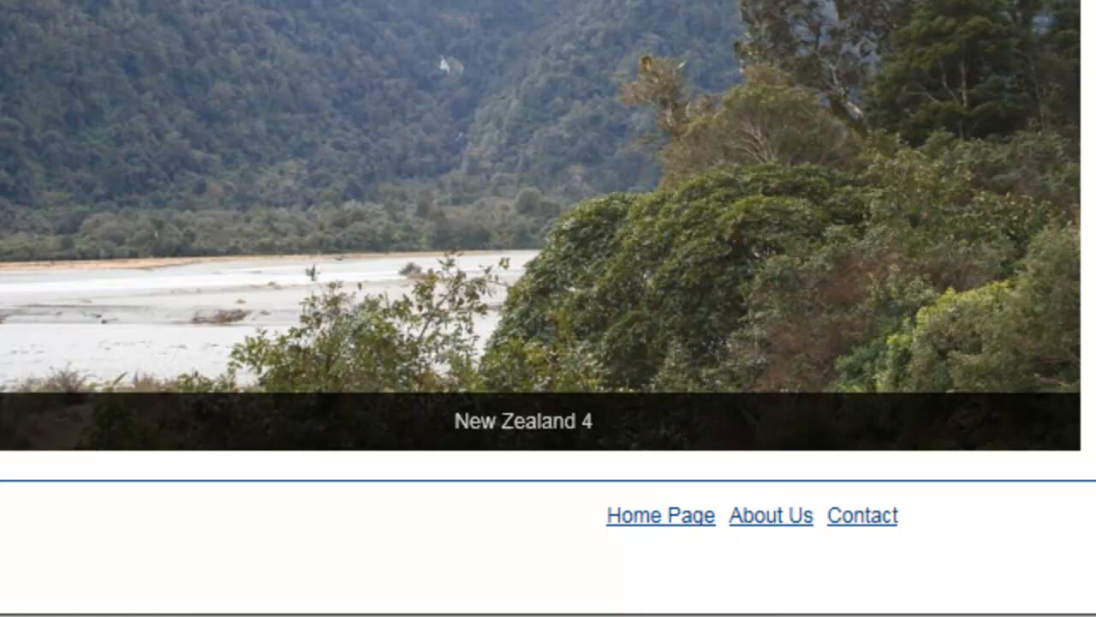
pyautogui.scroll(2, 548, 309)
pyautogui.scroll(-2, 548, 308)
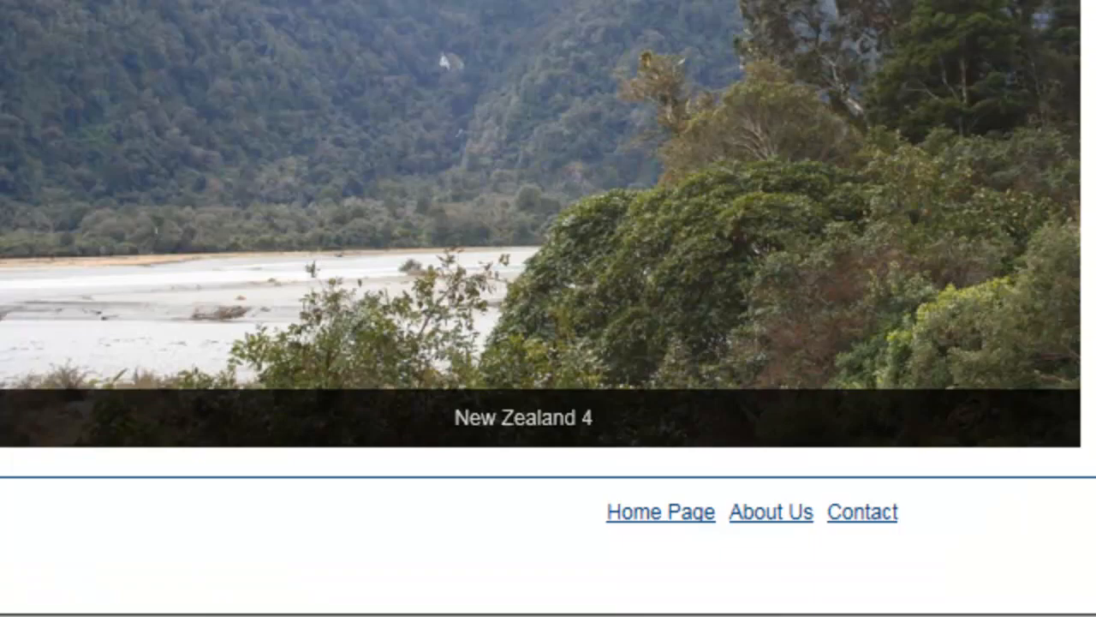